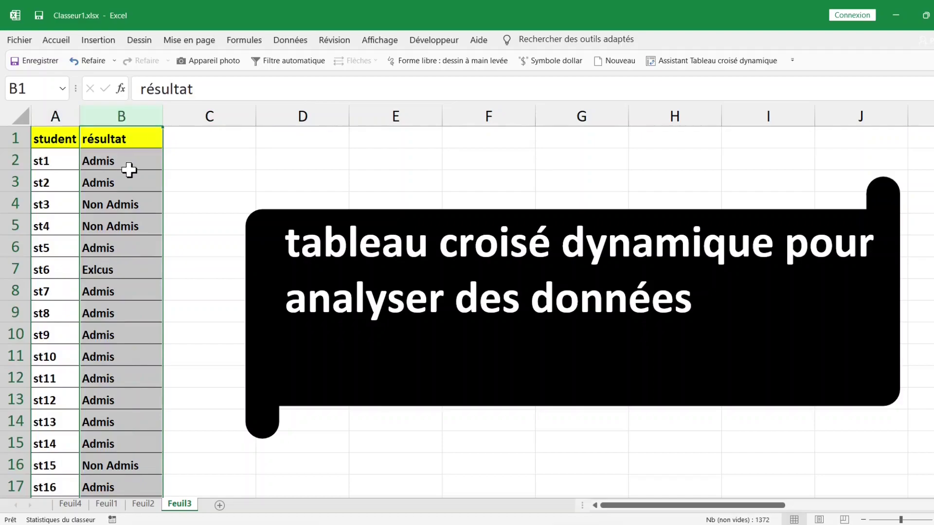
Examine the student and résultat columns of the source data on Feuil3.
{"action": "left_click", "coordinate": [131, 204]}
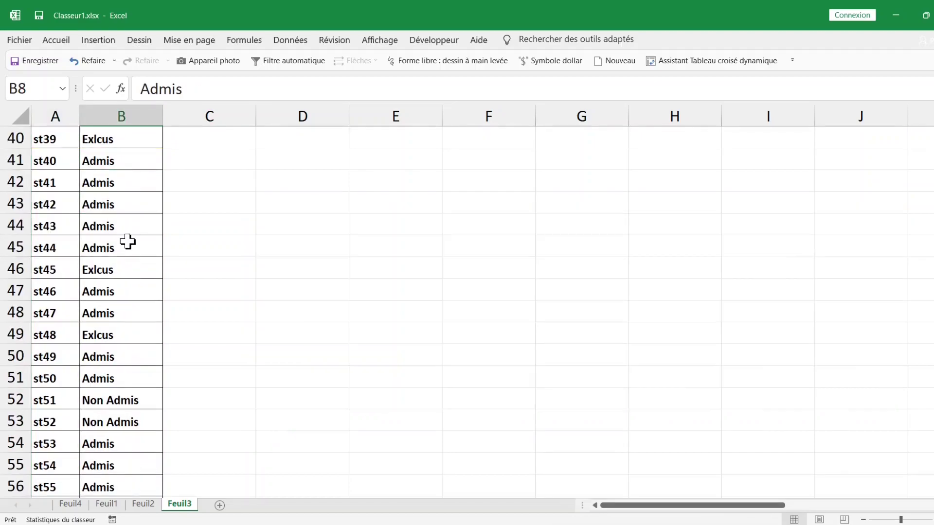
{"action": "left_click", "coordinate": [122, 314]}
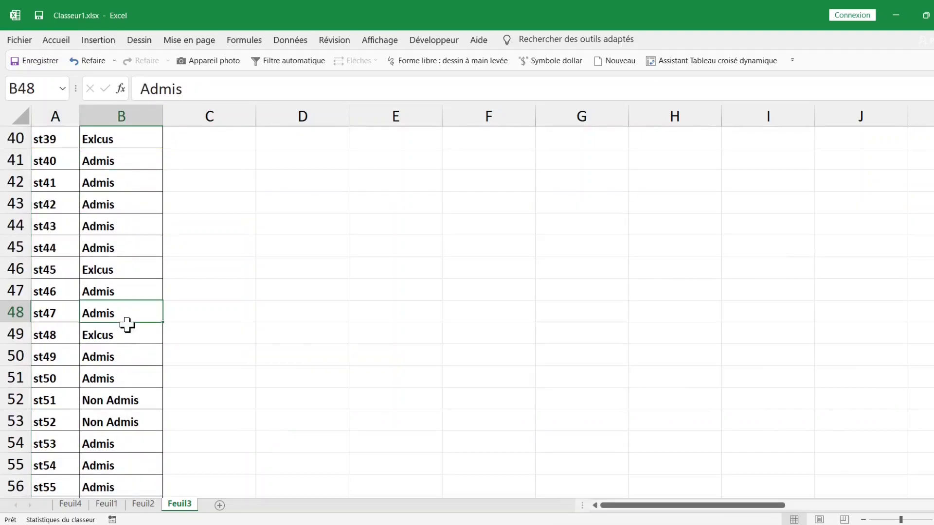
{"action": "scroll", "coordinate": [127, 228], "scroll_direction": "up", "scroll_amount": 4}
{"action": "scroll", "coordinate": [127, 225], "scroll_direction": "up", "scroll_amount": 5}
{"action": "scroll", "coordinate": [128, 225], "scroll_direction": "up", "scroll_amount": 4}
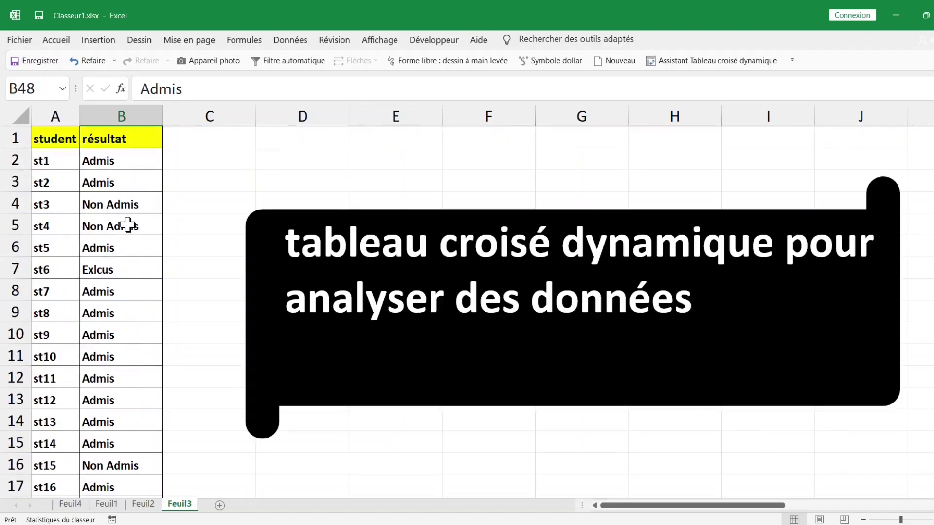
{"action": "left_click_drag", "start_coordinate": [99, 159], "coordinate": [109, 375]}
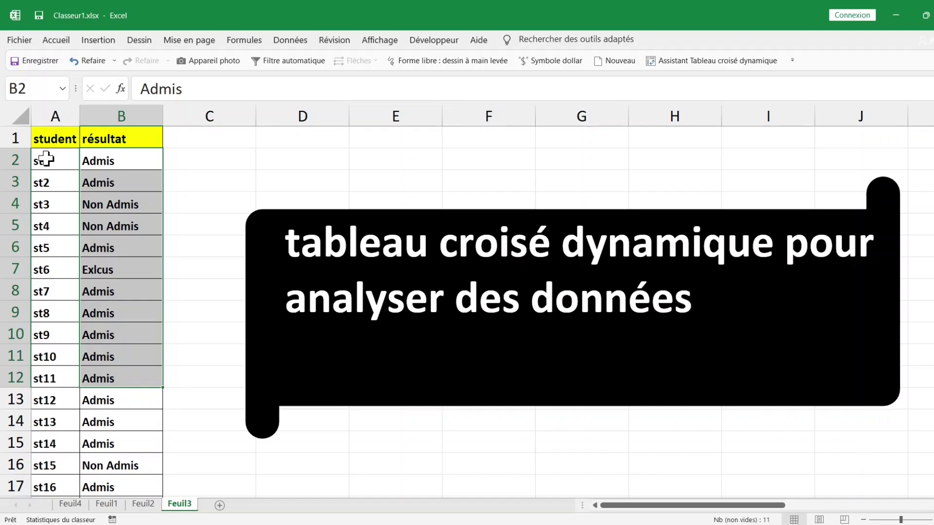
{"action": "left_click", "coordinate": [109, 160]}
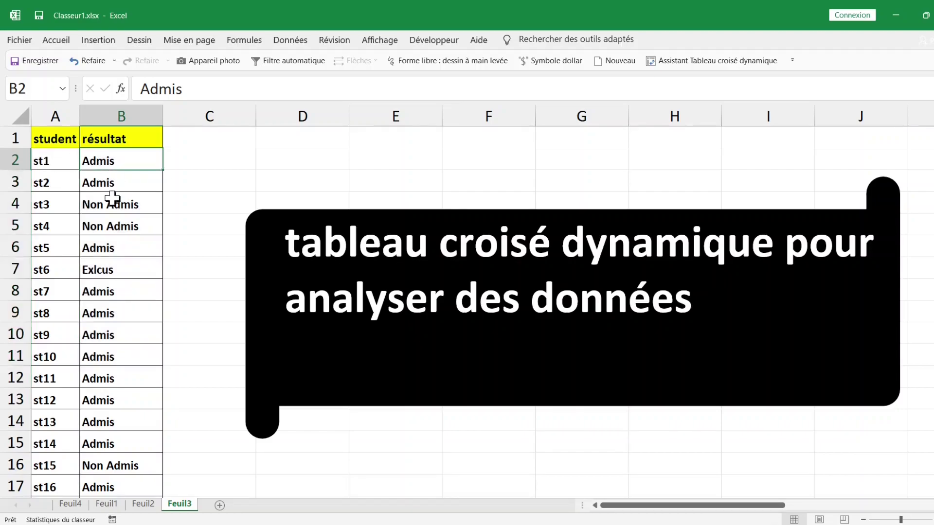
{"action": "left_click", "coordinate": [126, 210]}
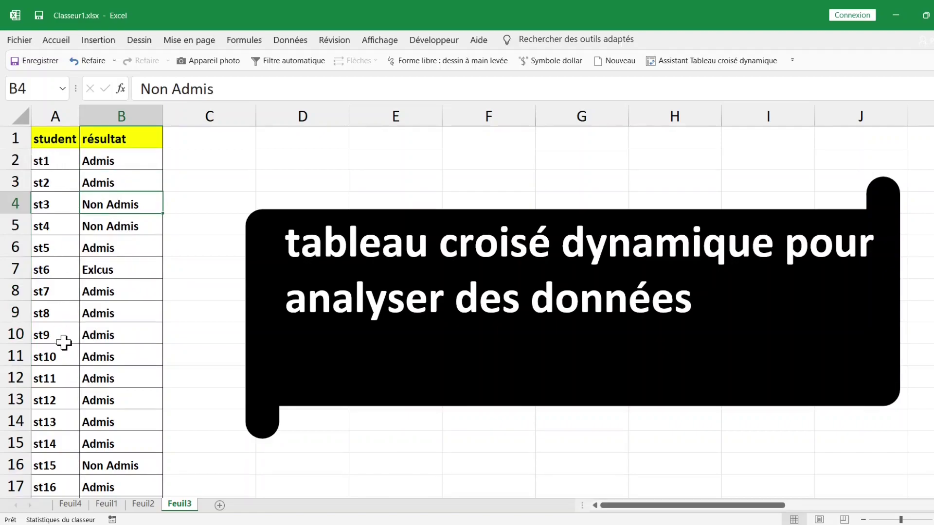
{"action": "left_click_drag", "start_coordinate": [54, 159], "coordinate": [55, 346]}
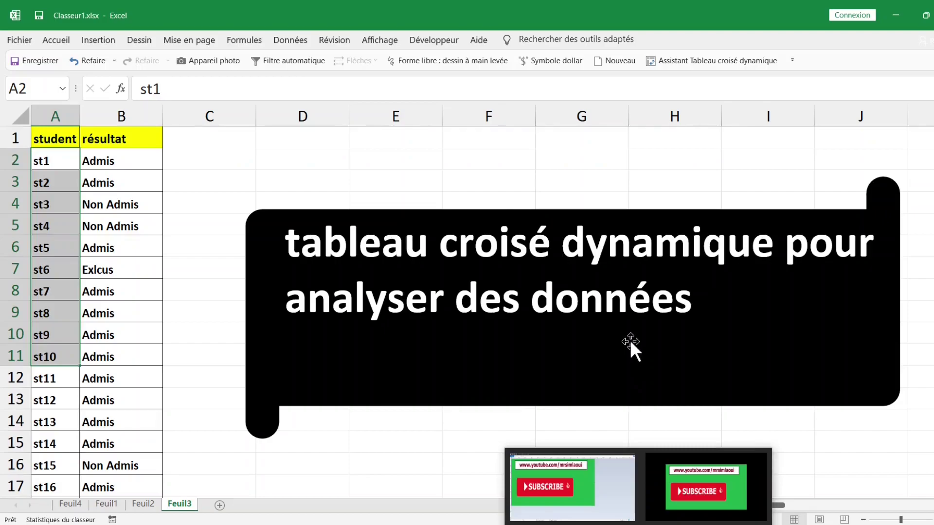
{"action": "left_click", "coordinate": [491, 197]}
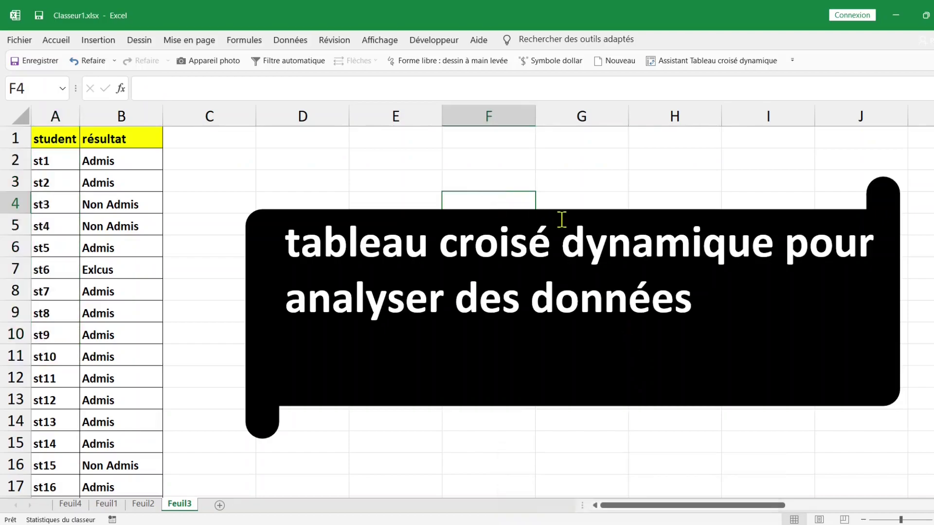
Insert a pivot table from the range Feuil3!$A$1:$B$1372 on a new worksheet.
{"action": "left_click", "coordinate": [62, 224]}
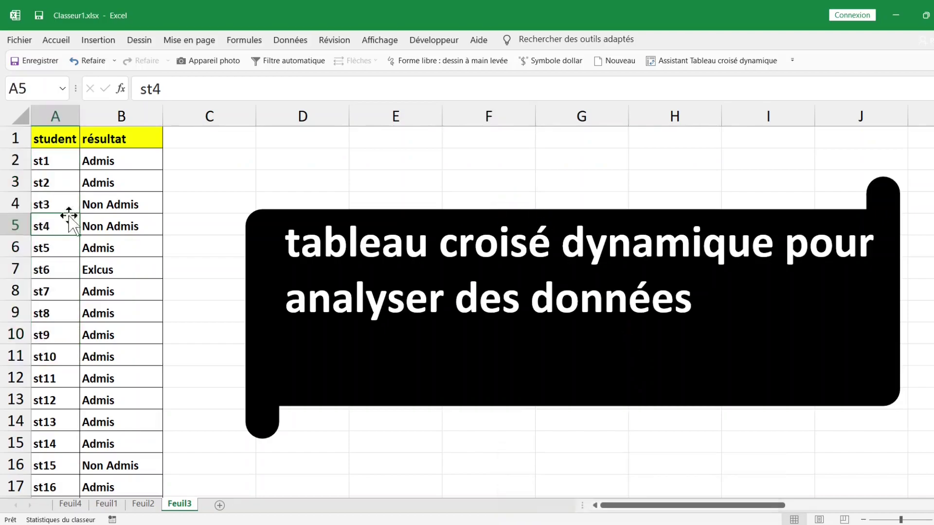
{"action": "left_click", "coordinate": [98, 41]}
{"action": "left_click", "coordinate": [40, 75]}
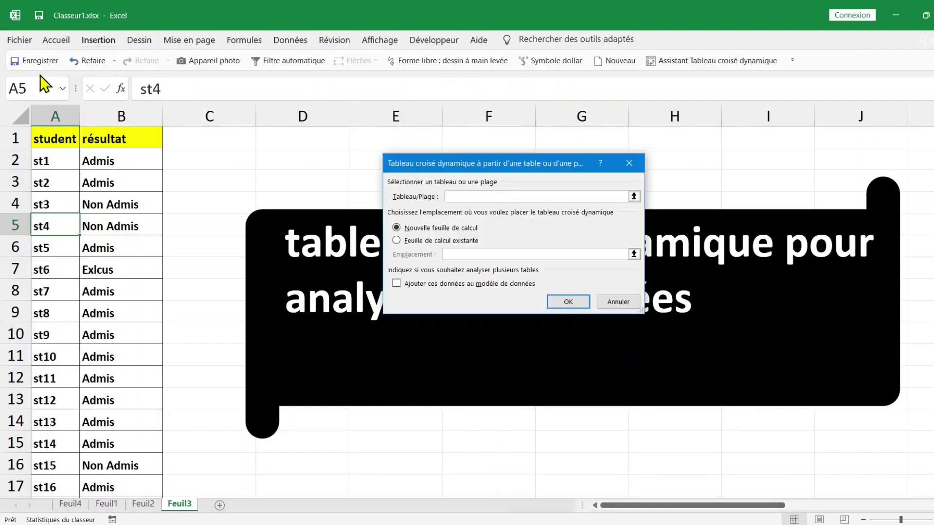
{"action": "left_click", "coordinate": [429, 241]}
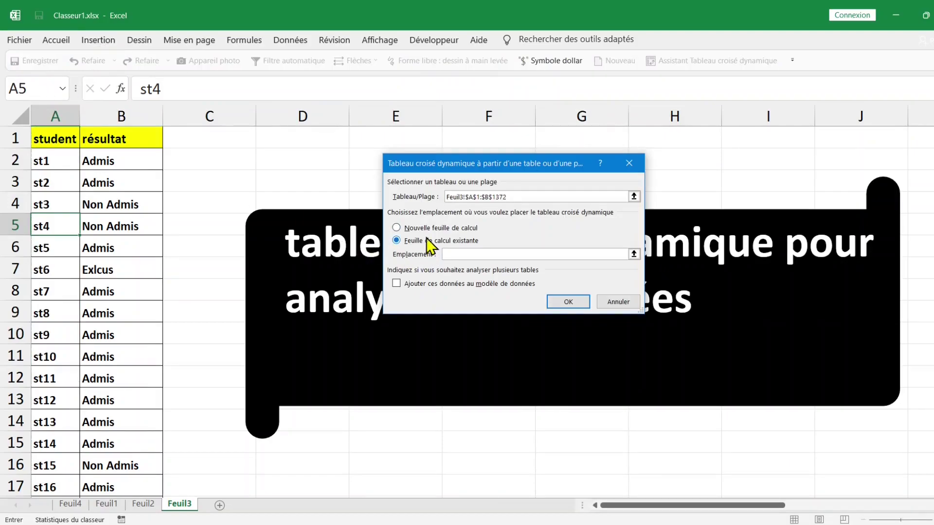
{"action": "left_click", "coordinate": [416, 229]}
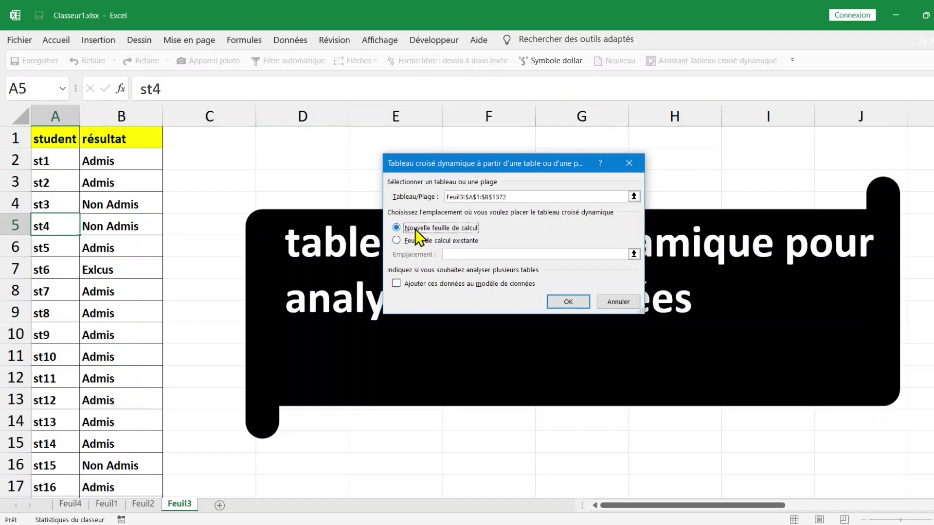
{"action": "left_click", "coordinate": [568, 302]}
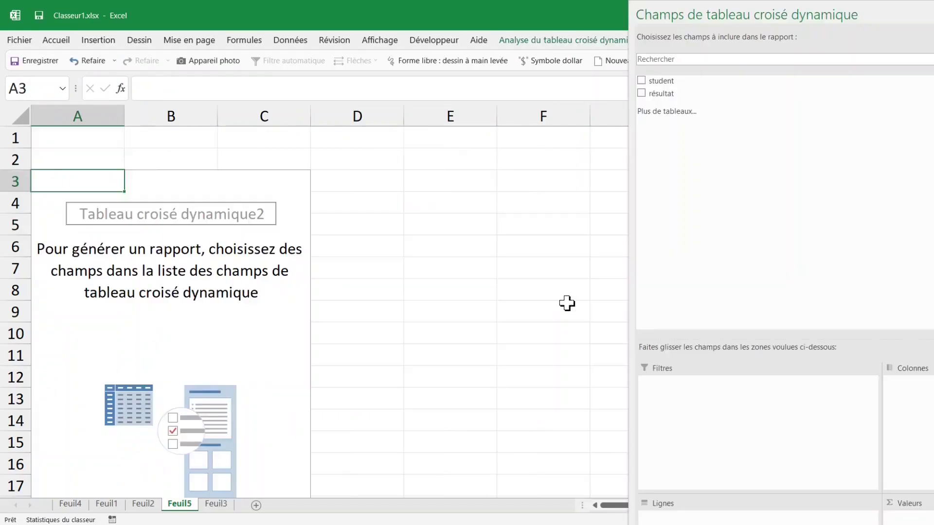
Rename the new pivot table worksheet as tcd.
{"action": "double_click", "coordinate": [175, 504]}
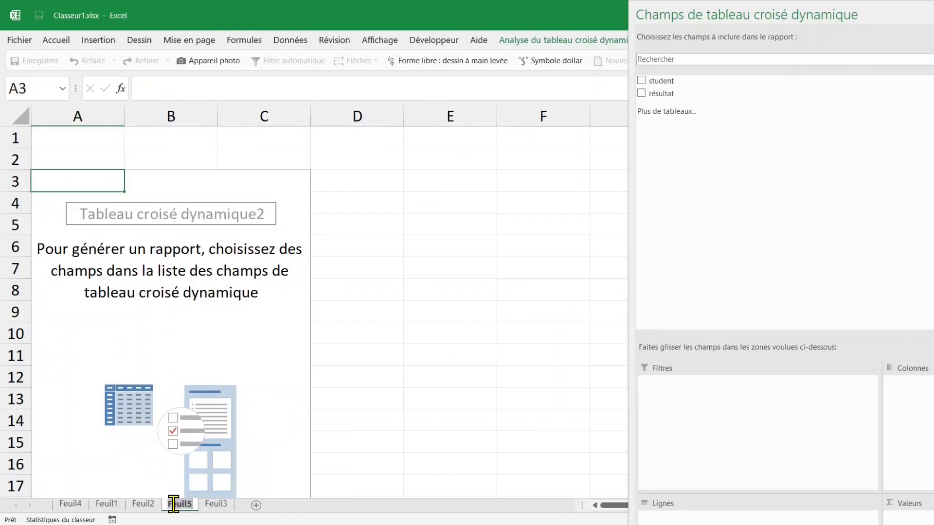
{"action": "type", "text": "tcd"}
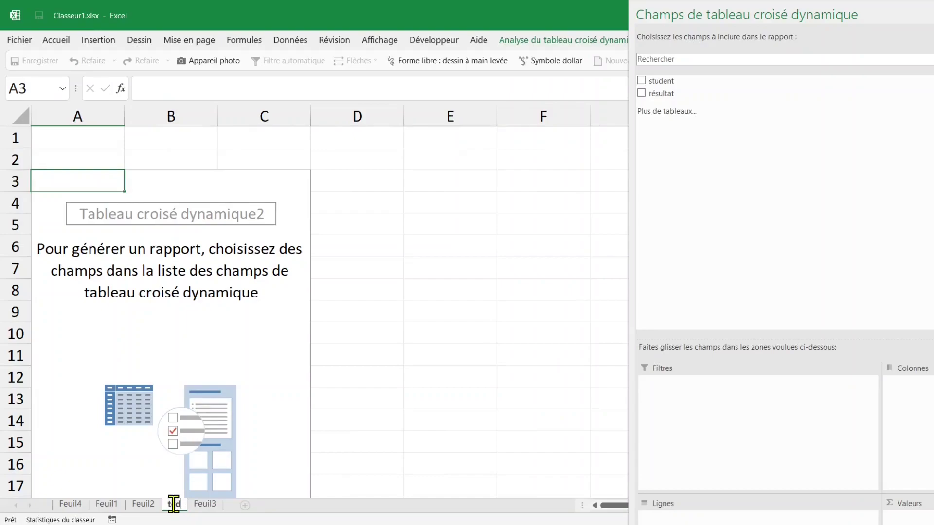
{"action": "left_click", "coordinate": [250, 295]}
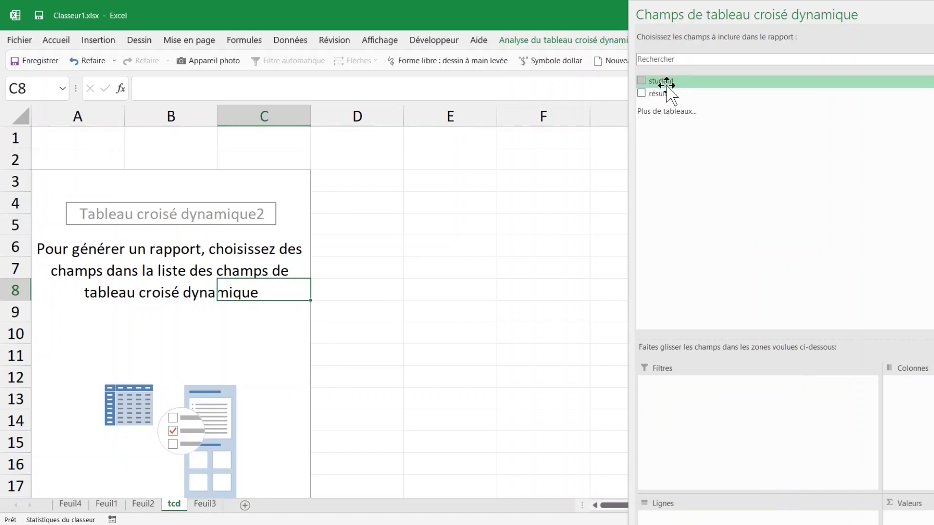
Undock, shrink and reposition the pivot table field list so that all of its areas are visible.
{"action": "left_click_drag", "start_coordinate": [838, 15], "coordinate": [713, 71]}
{"action": "left_click_drag", "start_coordinate": [507, 58], "coordinate": [654, 212]}
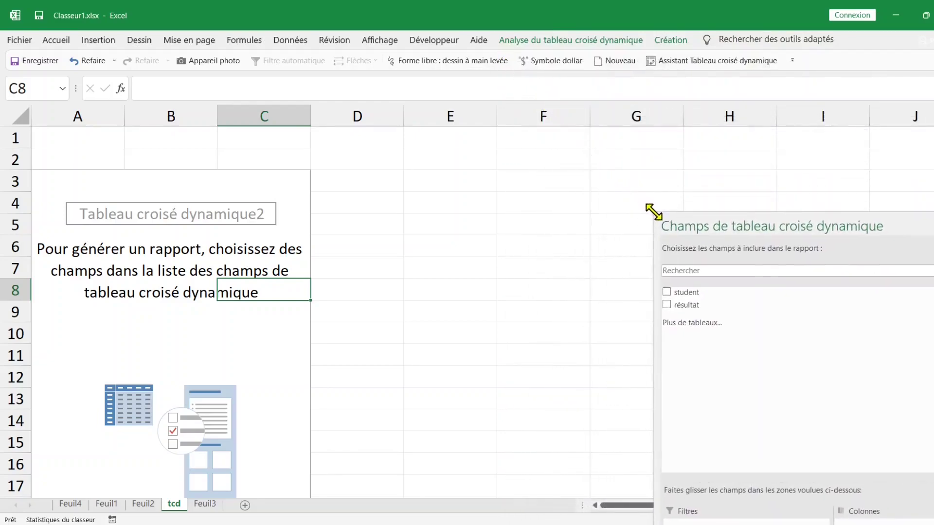
{"action": "left_click_drag", "start_coordinate": [725, 223], "coordinate": [642, 12]}
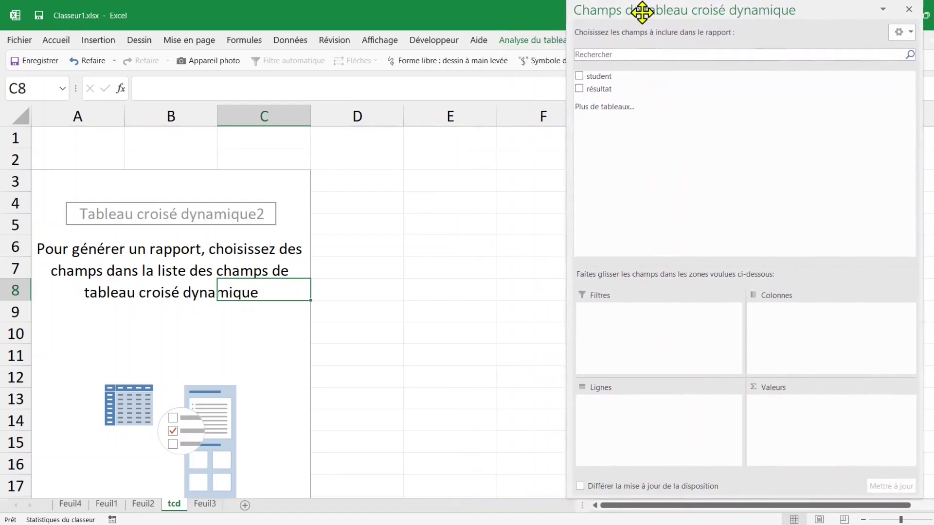
{"action": "left_click", "coordinate": [910, 32]}
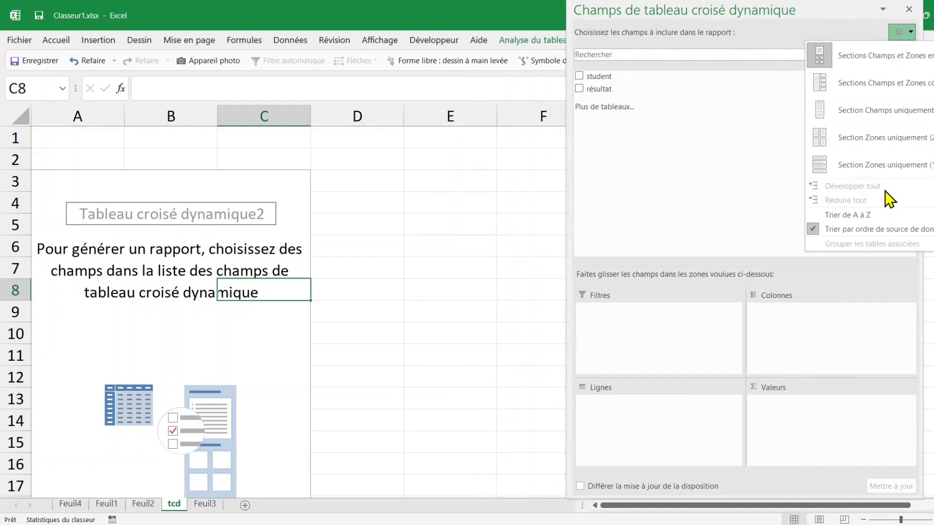
{"action": "left_click", "coordinate": [703, 154]}
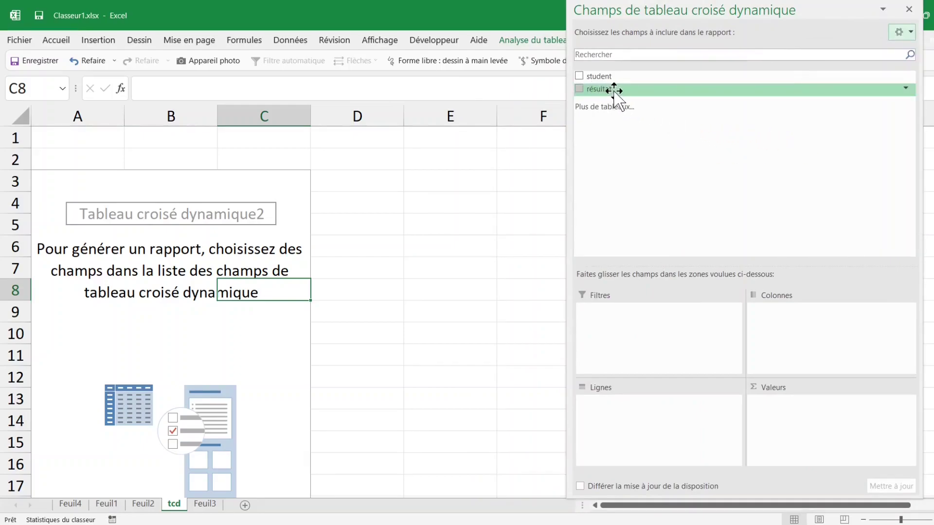
Add the résultat field to both the rows and the values of the pivot table to count each result.
{"action": "left_click_drag", "start_coordinate": [614, 90], "coordinate": [627, 410]}
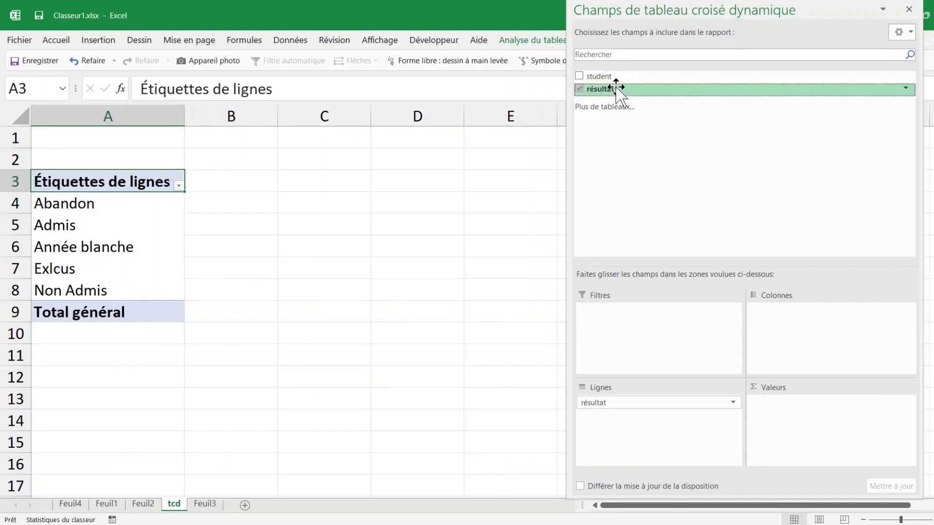
{"action": "left_click_drag", "start_coordinate": [617, 90], "coordinate": [790, 412]}
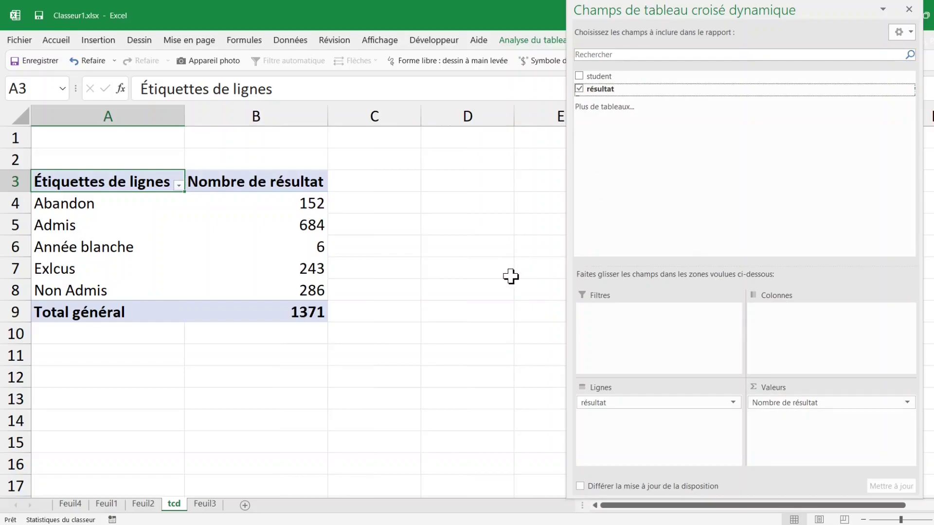
Examine the result categories and their counts in the pivot table.
{"action": "left_click", "coordinate": [292, 204]}
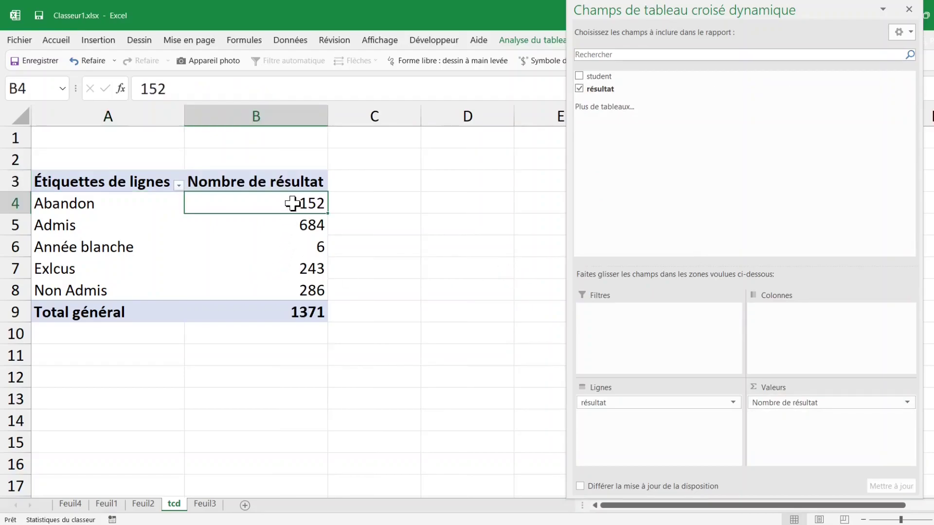
{"action": "left_click", "coordinate": [302, 223]}
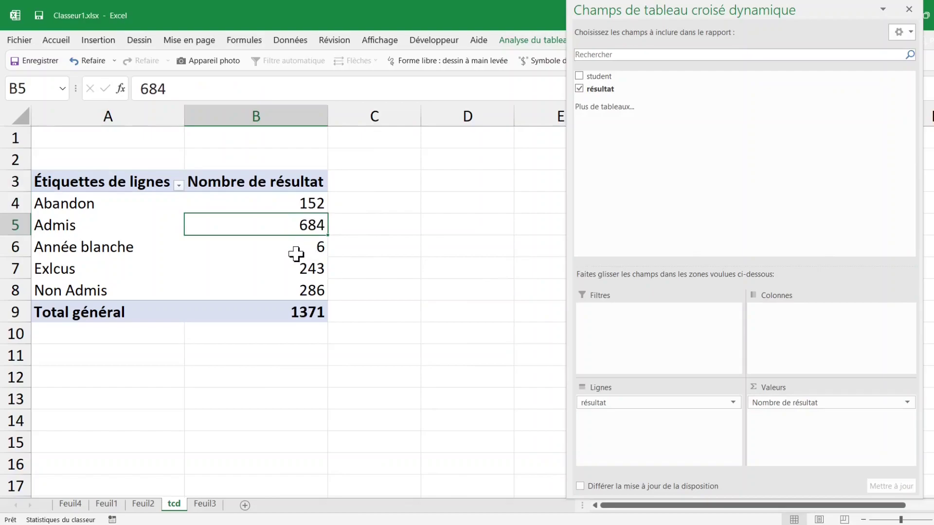
{"action": "left_click", "coordinate": [106, 224]}
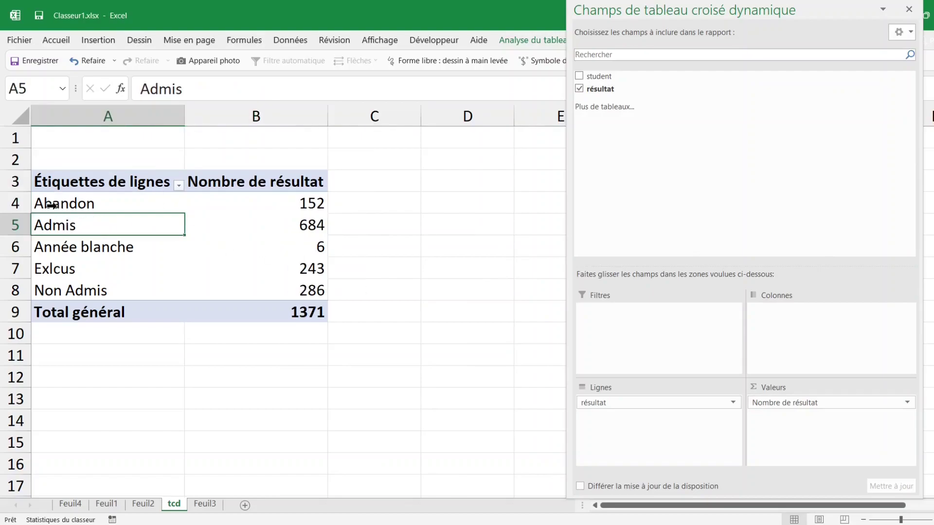
{"action": "left_click", "coordinate": [50, 201]}
{"action": "left_click", "coordinate": [46, 248]}
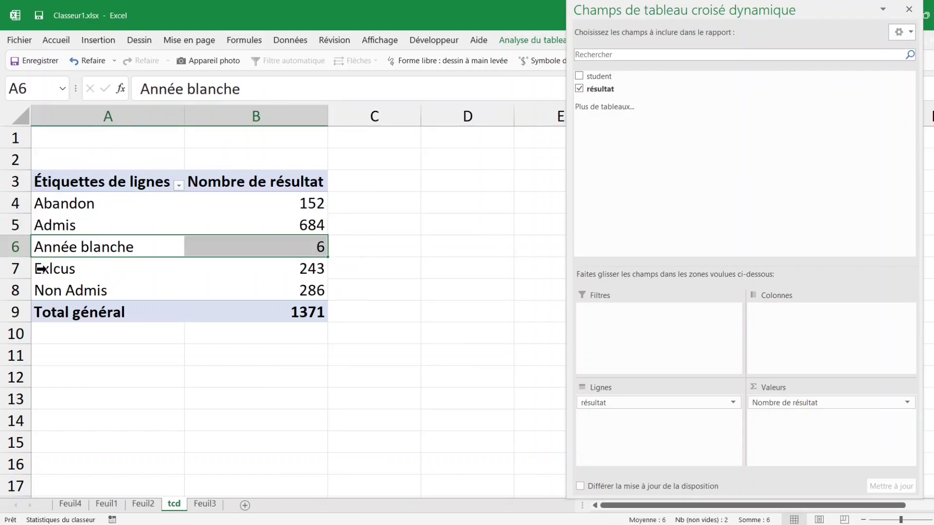
{"action": "left_click", "coordinate": [40, 296]}
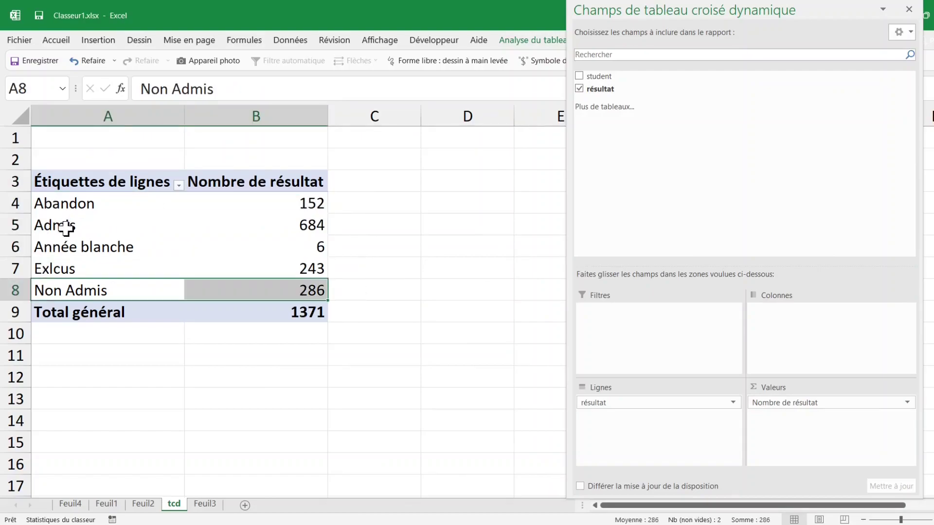
Sort the pivot table's Nombre de résultat values from smallest to largest.
{"action": "left_click", "coordinate": [257, 202]}
{"action": "right_click", "coordinate": [253, 202]}
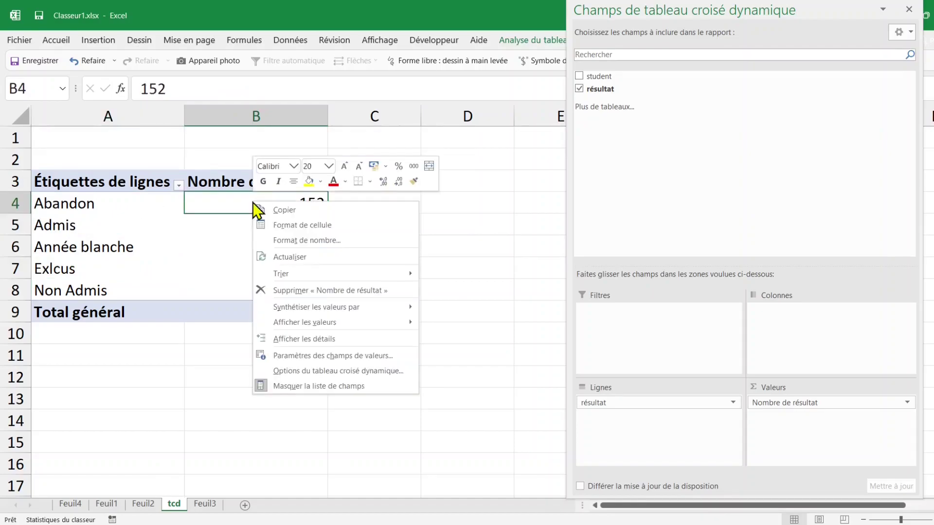
{"action": "mouse_move", "coordinate": [277, 275]}
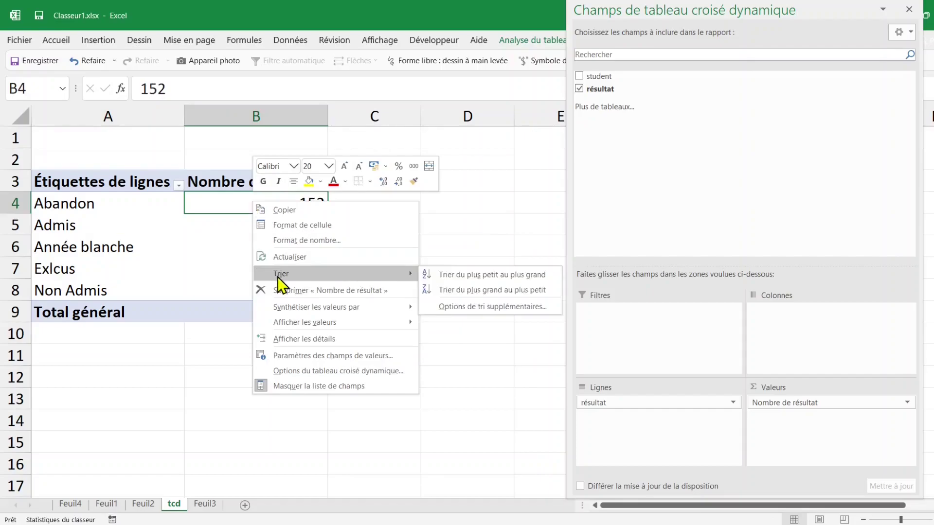
{"action": "left_click", "coordinate": [447, 280]}
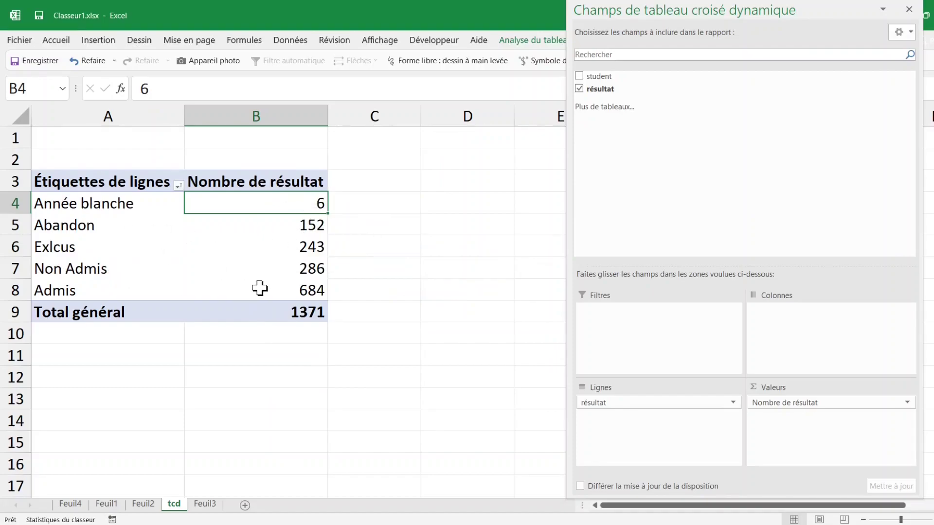
Sort the pivot table's Nombre de résultat values from largest to smallest.
{"action": "right_click", "coordinate": [262, 201]}
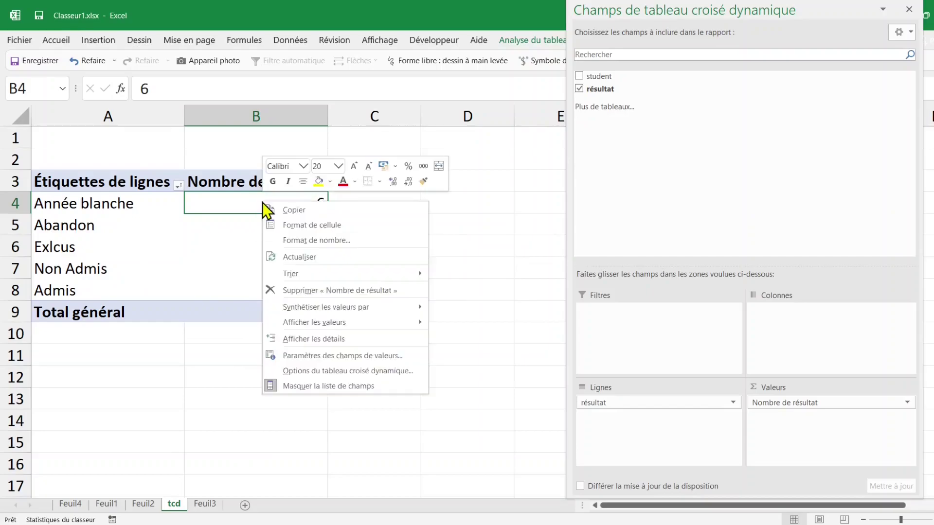
{"action": "mouse_move", "coordinate": [297, 268]}
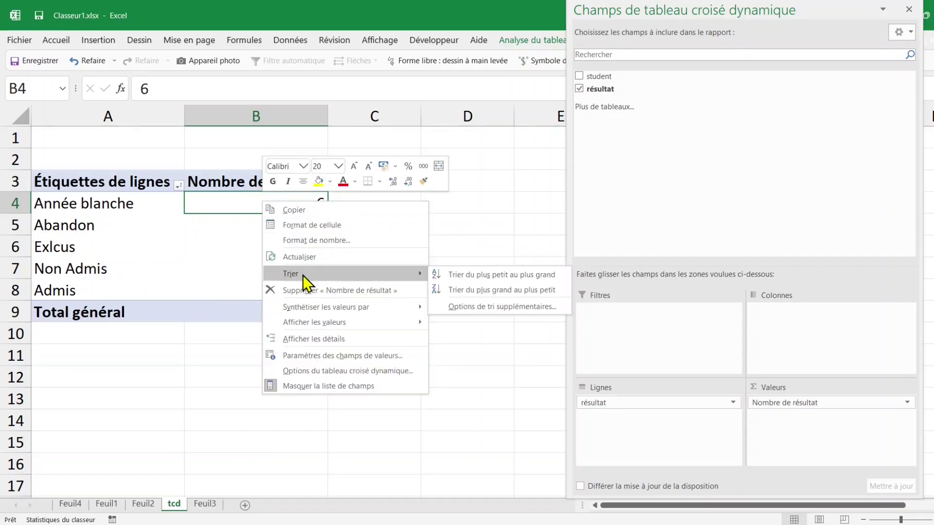
{"action": "left_click", "coordinate": [469, 289]}
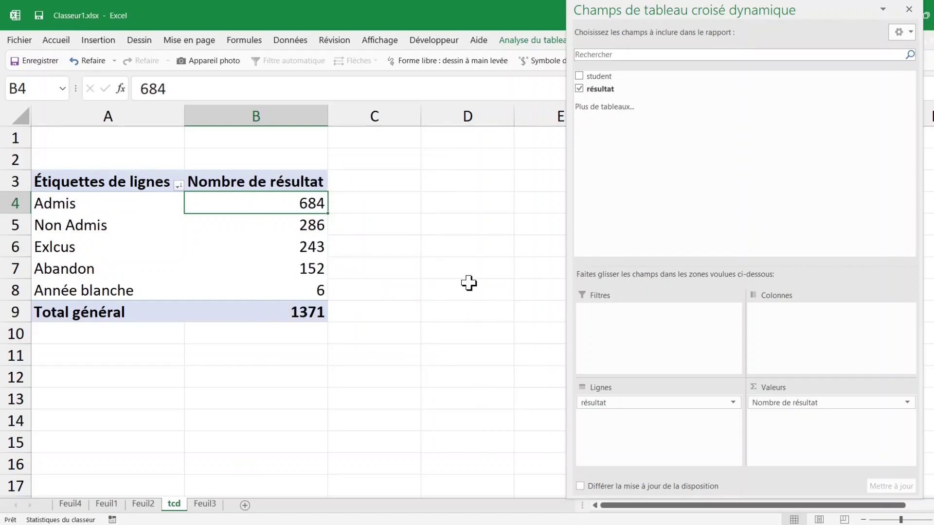
Close the pivot table field list, keeping the first count in cell B4 selected.
{"action": "left_click", "coordinate": [278, 243]}
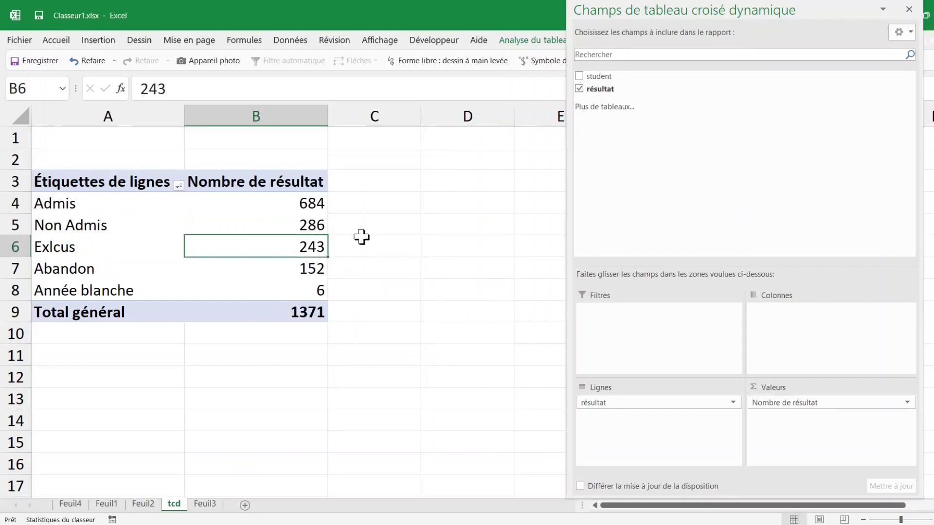
{"action": "left_click", "coordinate": [283, 202]}
{"action": "left_click", "coordinate": [908, 9]}
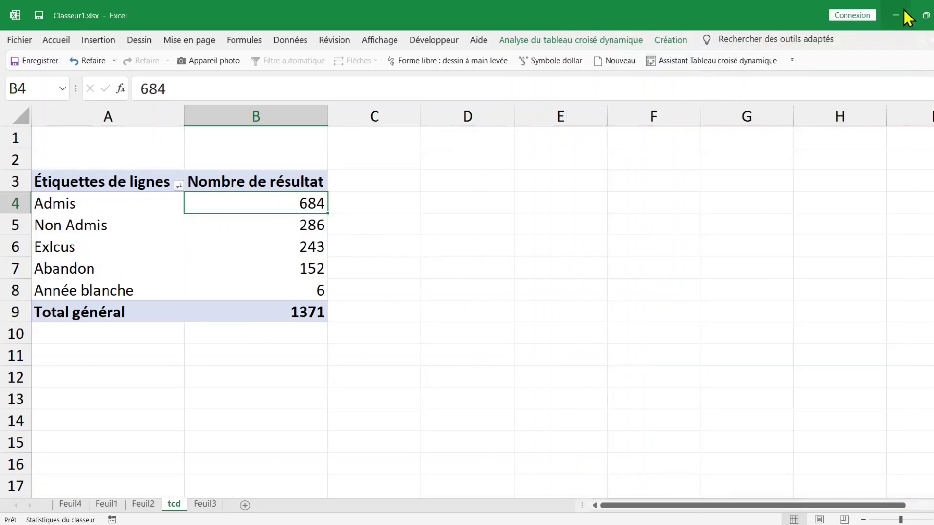
Show the pivot table field list again and add the résultat field a second time to the values.
{"action": "left_click_drag", "start_coordinate": [270, 203], "coordinate": [273, 306]}
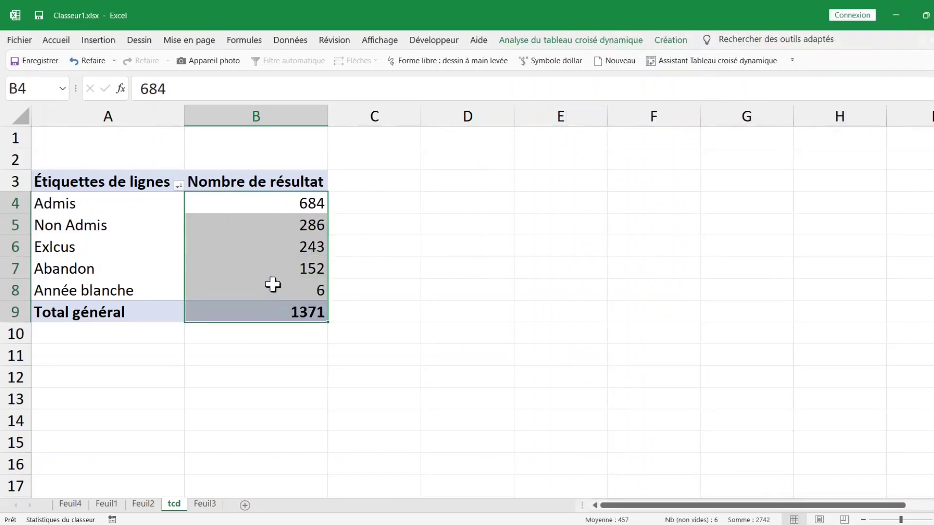
{"action": "left_click", "coordinate": [261, 209]}
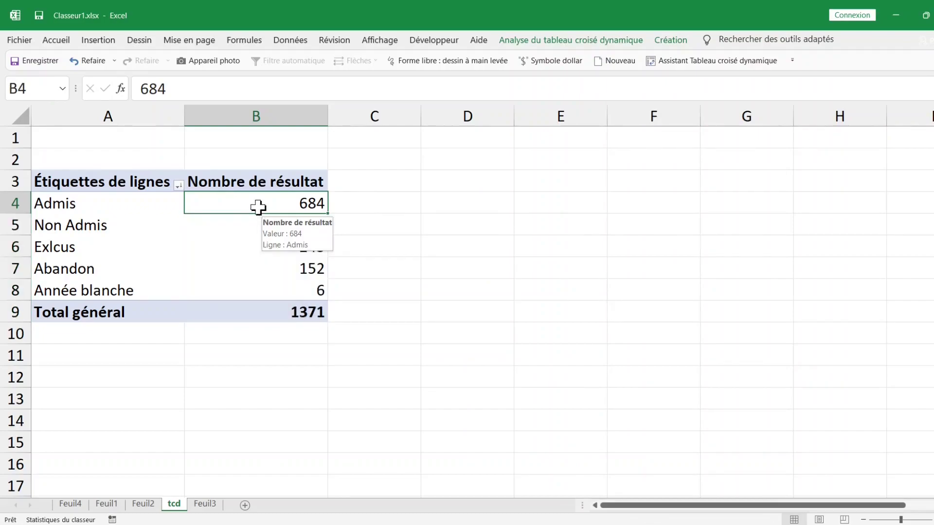
{"action": "right_click", "coordinate": [255, 207]}
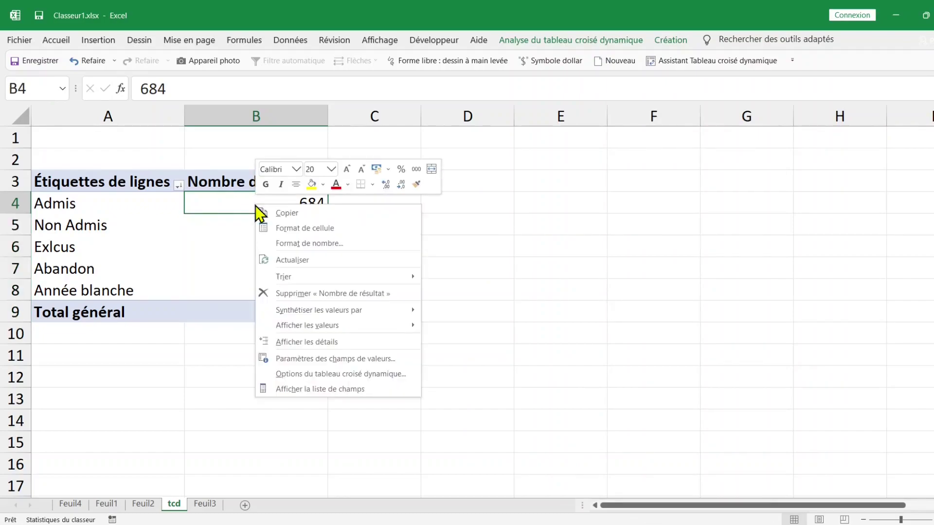
{"action": "left_click", "coordinate": [337, 391]}
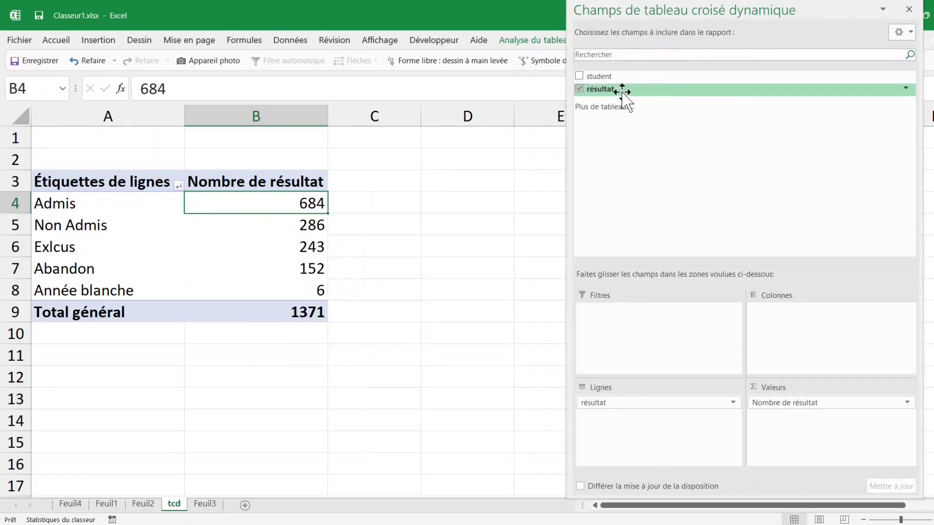
{"action": "left_click_drag", "start_coordinate": [622, 95], "coordinate": [773, 425]}
Rename the second value column's header in cell C3 as %.
{"action": "left_click", "coordinate": [390, 179]}
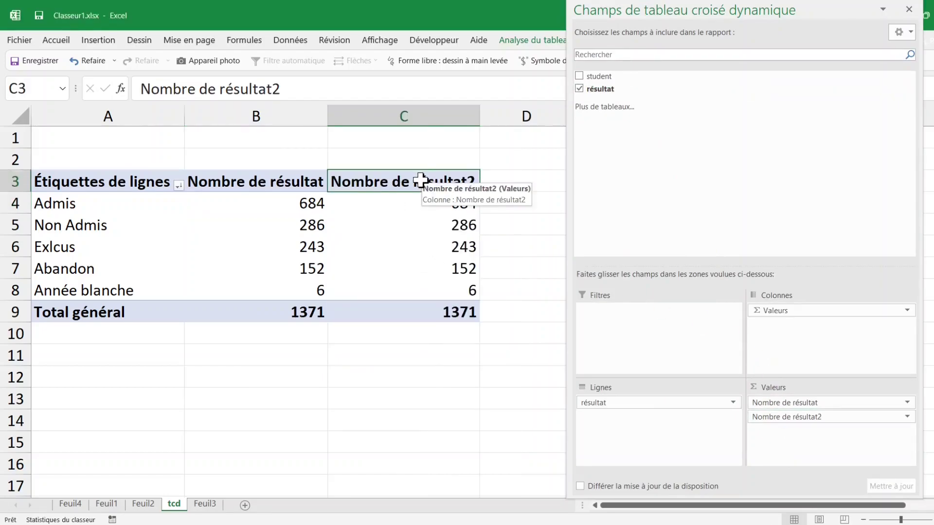
{"action": "type", "text": "%"}
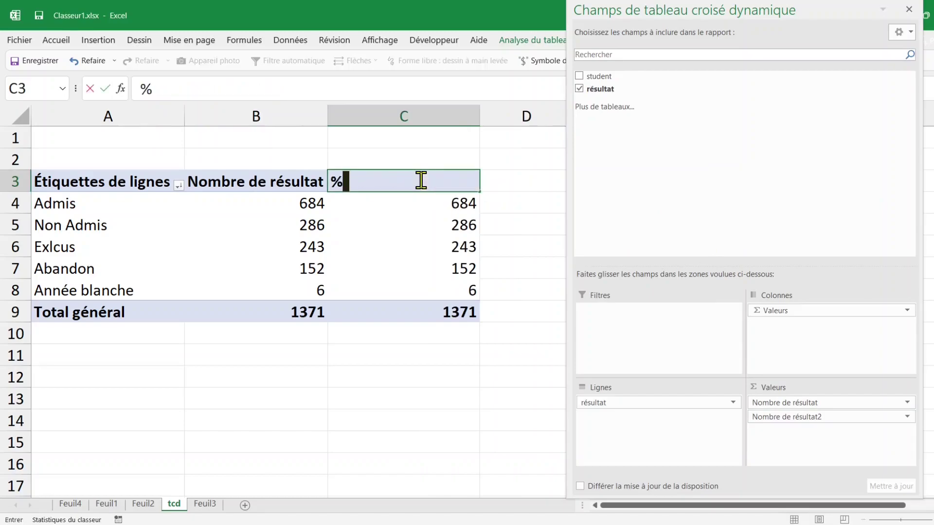
{"action": "key", "text": "Return"}
Set the % value field to show its values as "% du total de la colonne".
{"action": "left_click", "coordinate": [409, 181]}
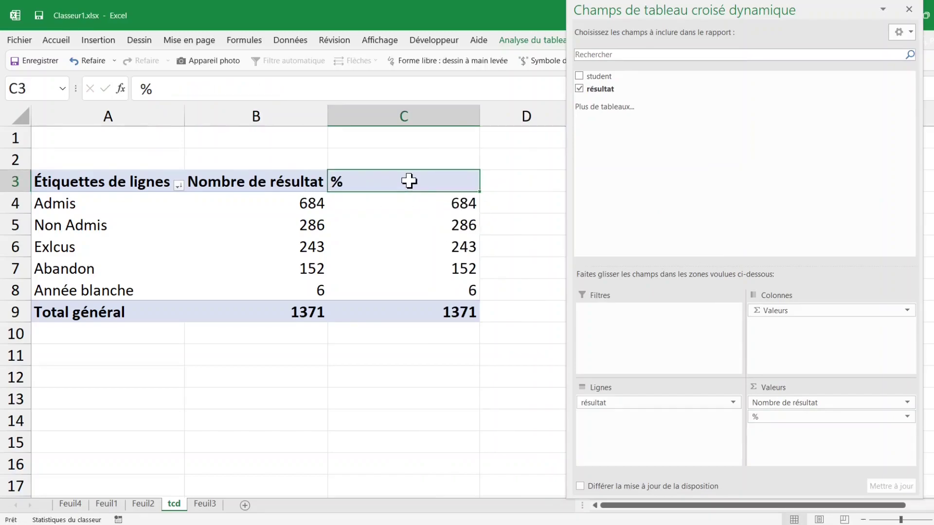
{"action": "double_click", "coordinate": [358, 179]}
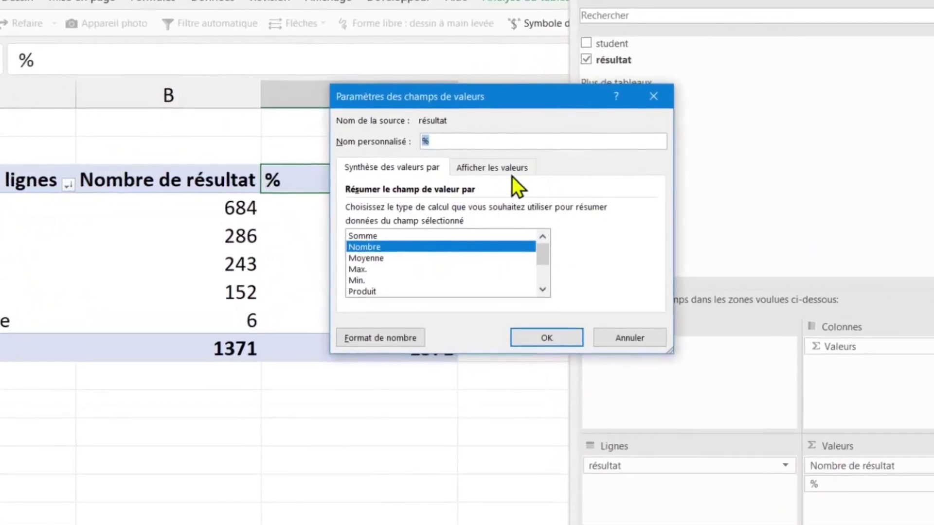
{"action": "left_click", "coordinate": [502, 166]}
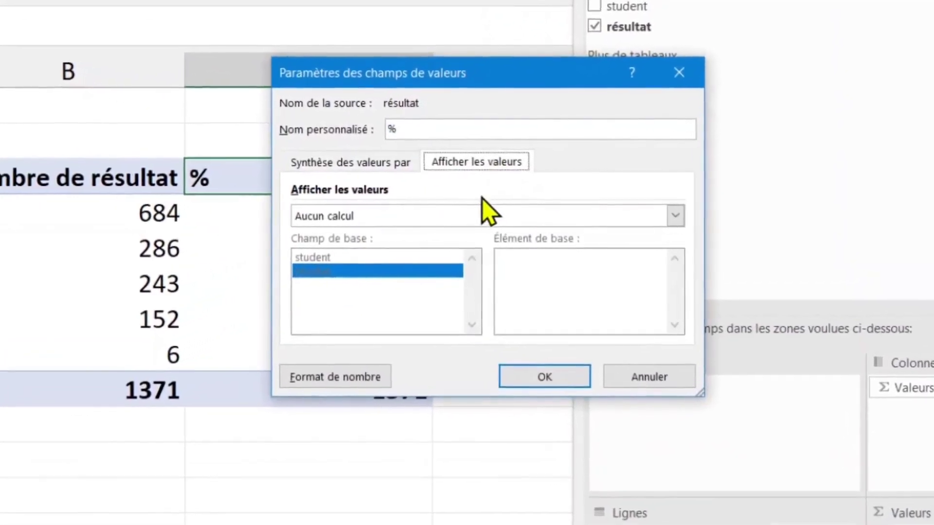
{"action": "left_click", "coordinate": [491, 213]}
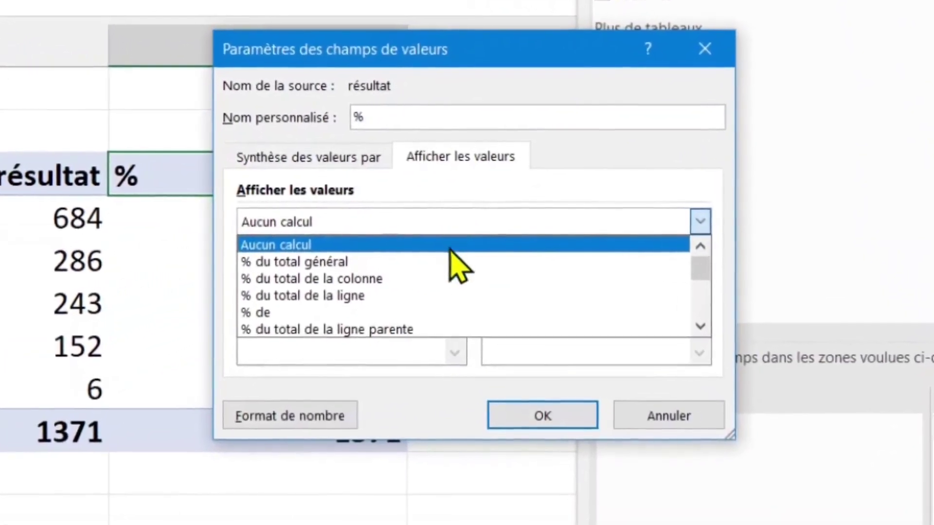
{"action": "scroll", "coordinate": [459, 257], "scroll_direction": "down", "scroll_amount": 1}
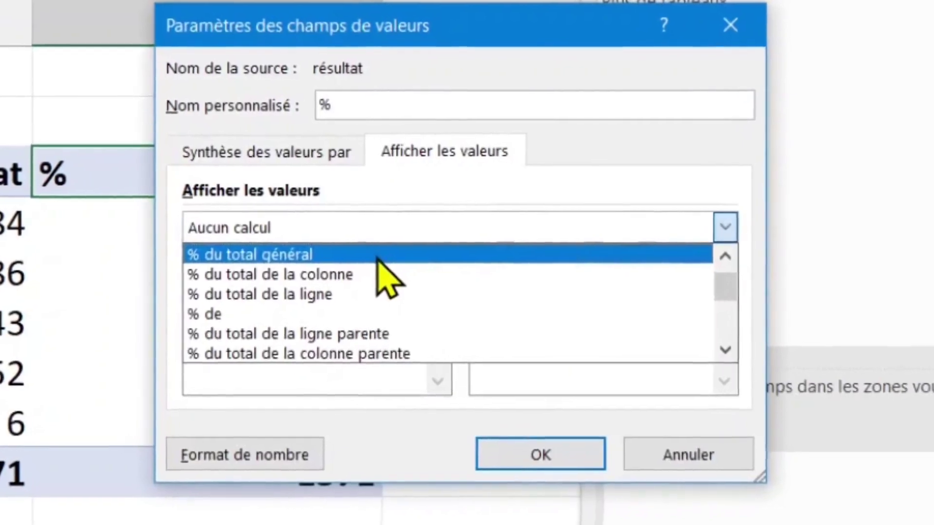
{"action": "left_click", "coordinate": [359, 281]}
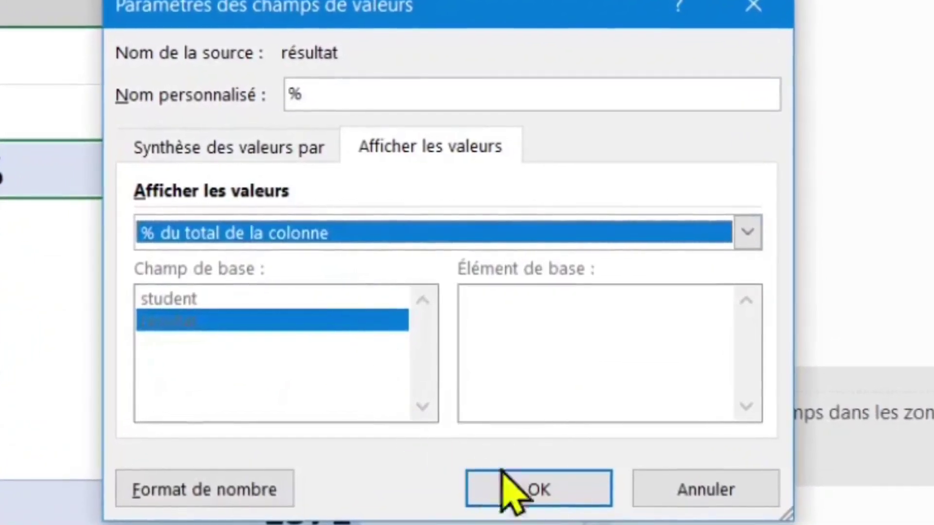
{"action": "left_click", "coordinate": [491, 467]}
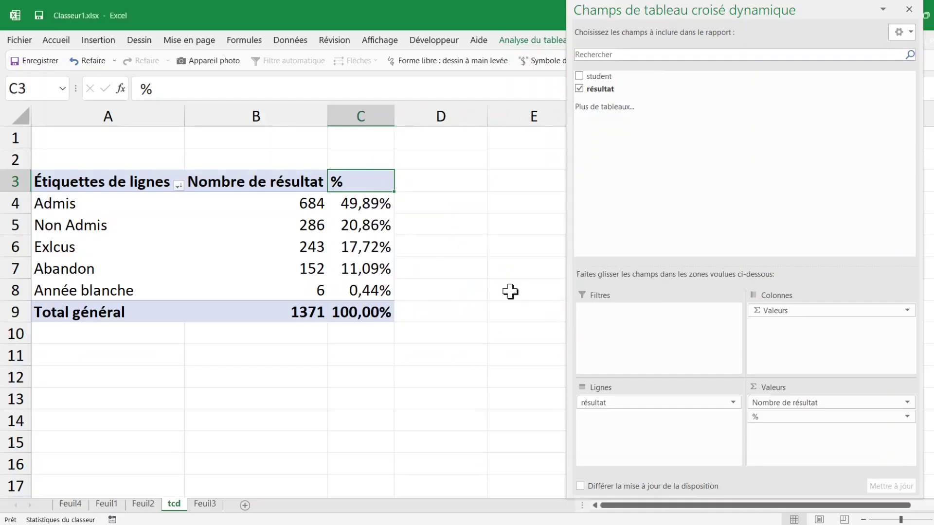
Format the numbers of the % field as Pourcentage with 1 decimal place.
{"action": "left_click", "coordinate": [355, 201]}
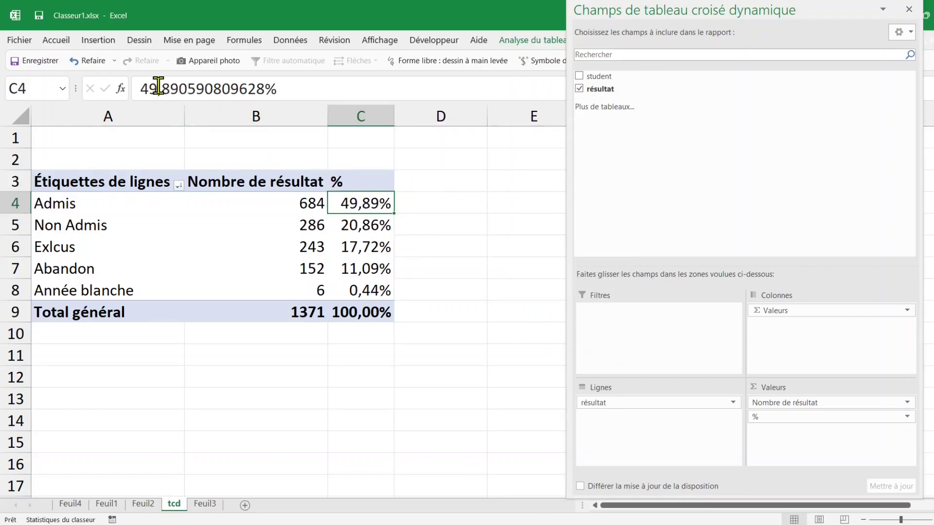
{"action": "right_click", "coordinate": [361, 203]}
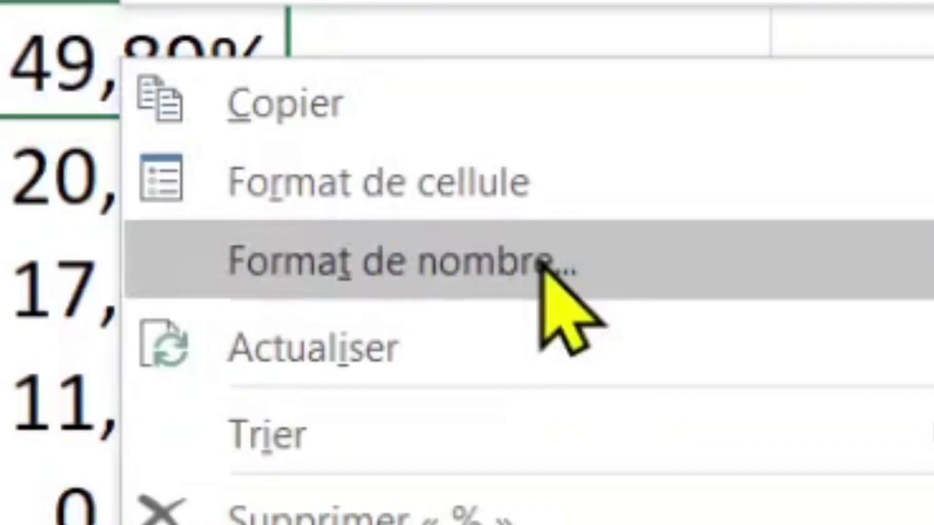
{"action": "left_click", "coordinate": [442, 242]}
{"action": "left_click", "coordinate": [486, 158]}
{"action": "left_click", "coordinate": [486, 165]}
{"action": "left_click", "coordinate": [487, 166]}
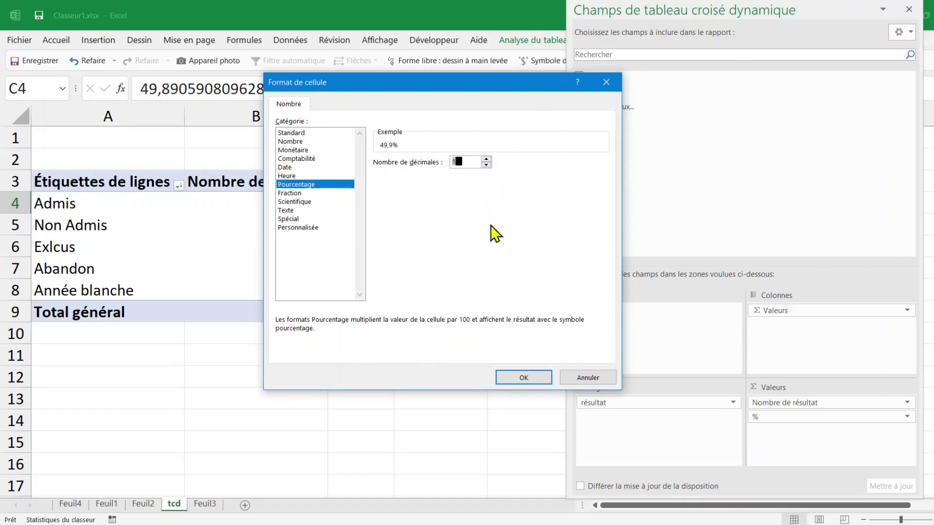
{"action": "left_click", "coordinate": [524, 378]}
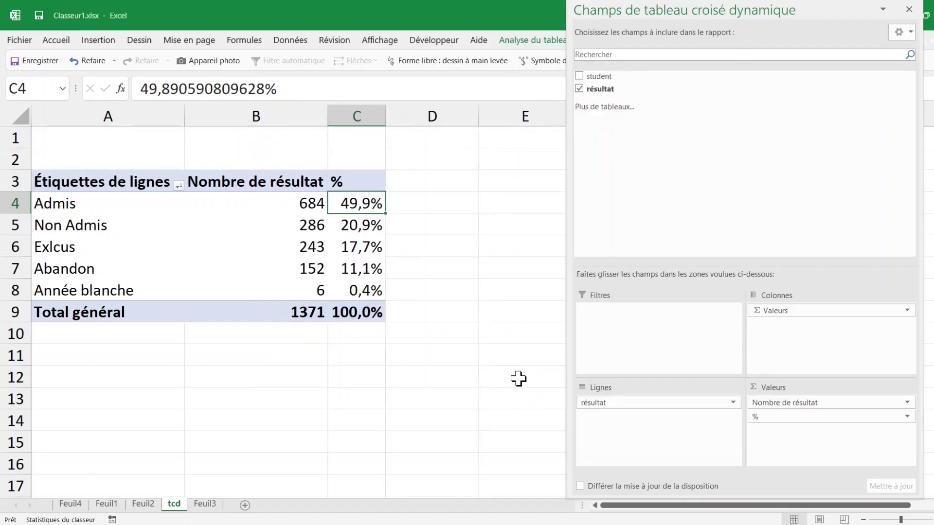
Examine the percentages and the Admis count for the result categories in the pivot table.
{"action": "left_click", "coordinate": [355, 222]}
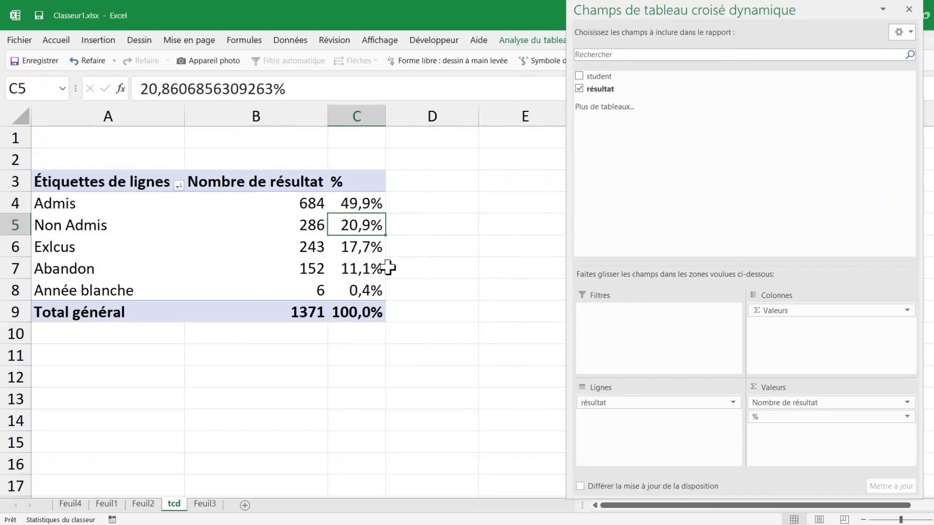
{"action": "left_click", "coordinate": [370, 291]}
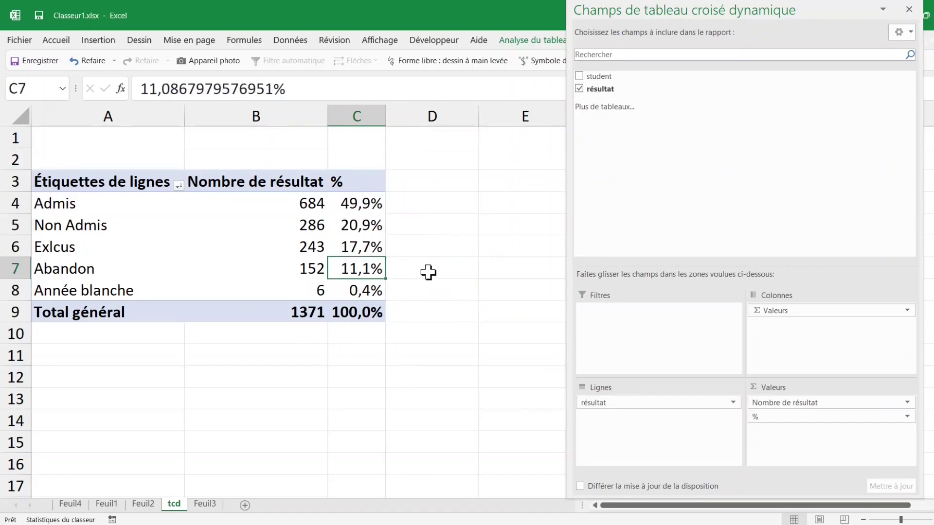
{"action": "left_click", "coordinate": [437, 287]}
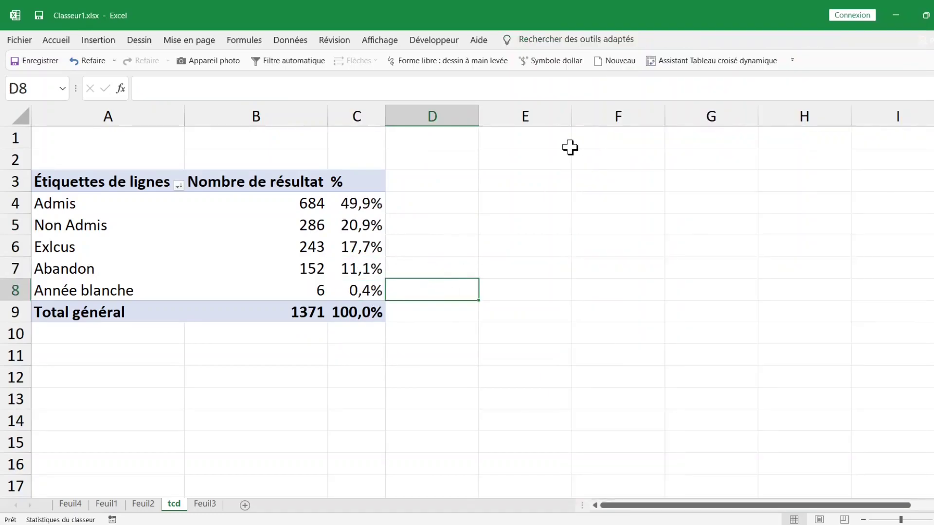
{"action": "left_click", "coordinate": [345, 219]}
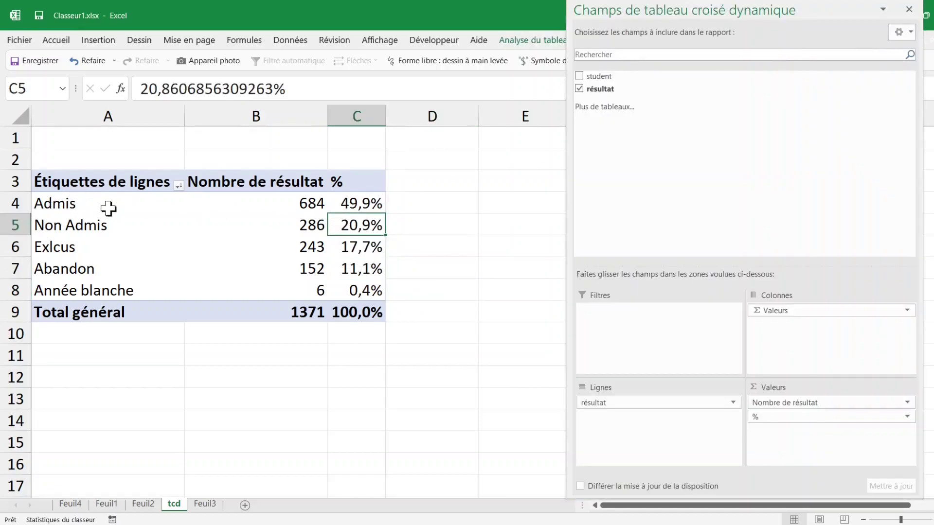
{"action": "left_click", "coordinate": [359, 199]}
{"action": "left_click", "coordinate": [304, 201]}
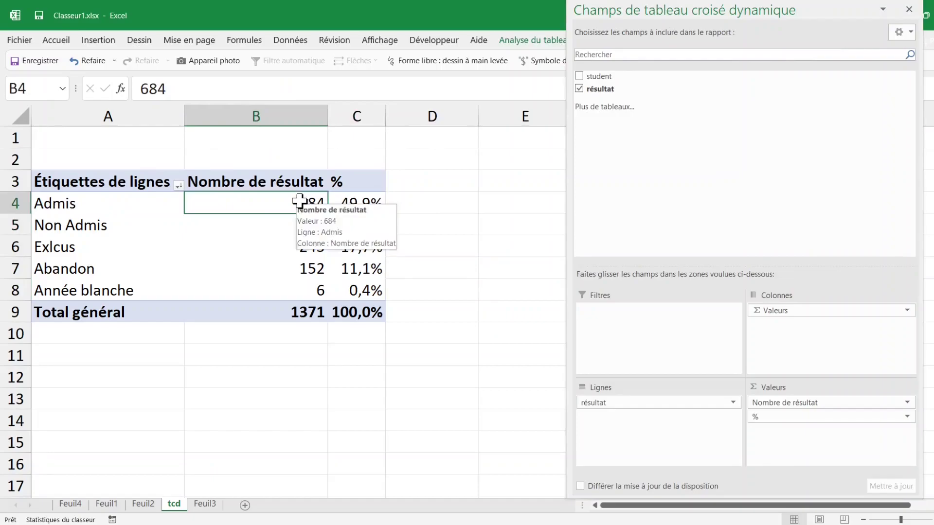
Create another pivot table on a new worksheet from the student data in Feuil3, range $A$1:$B$1372.
{"action": "left_click", "coordinate": [207, 505]}
{"action": "left_click", "coordinate": [115, 223]}
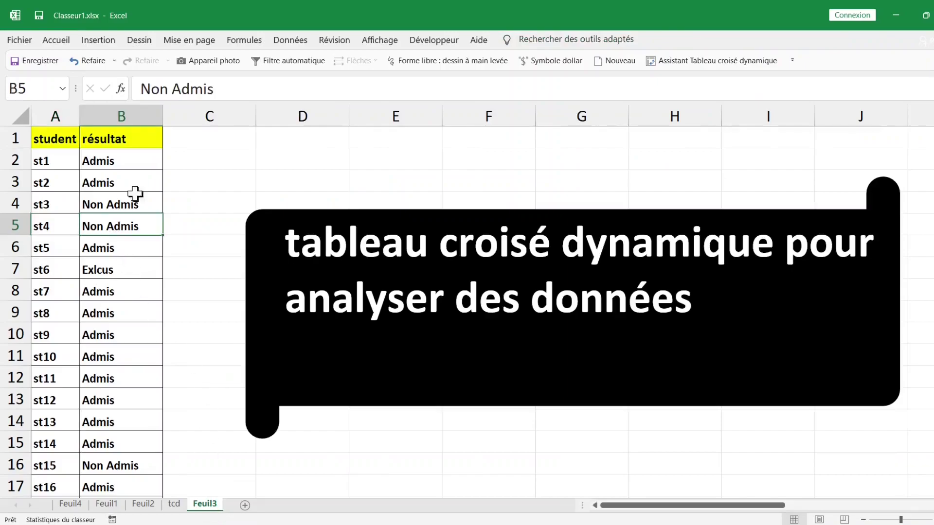
{"action": "left_click", "coordinate": [97, 39]}
{"action": "left_click", "coordinate": [39, 65]}
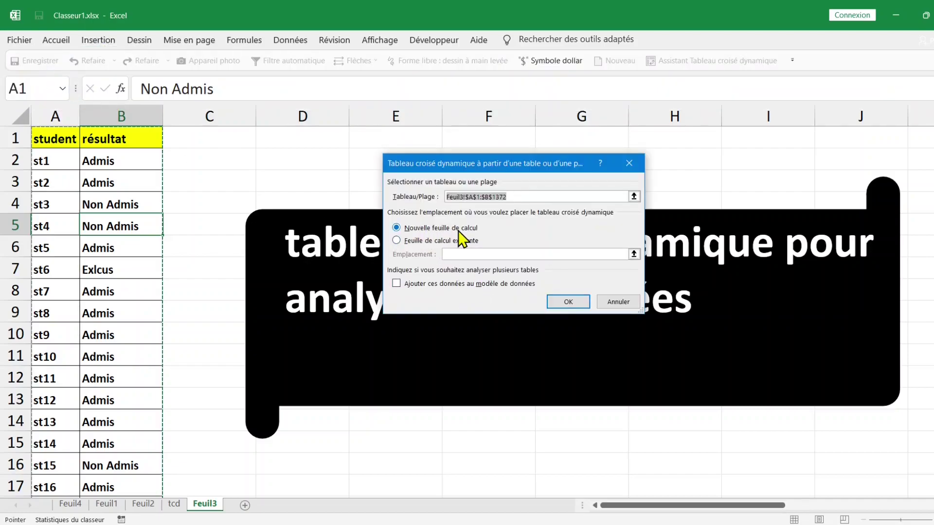
{"action": "left_click", "coordinate": [565, 302]}
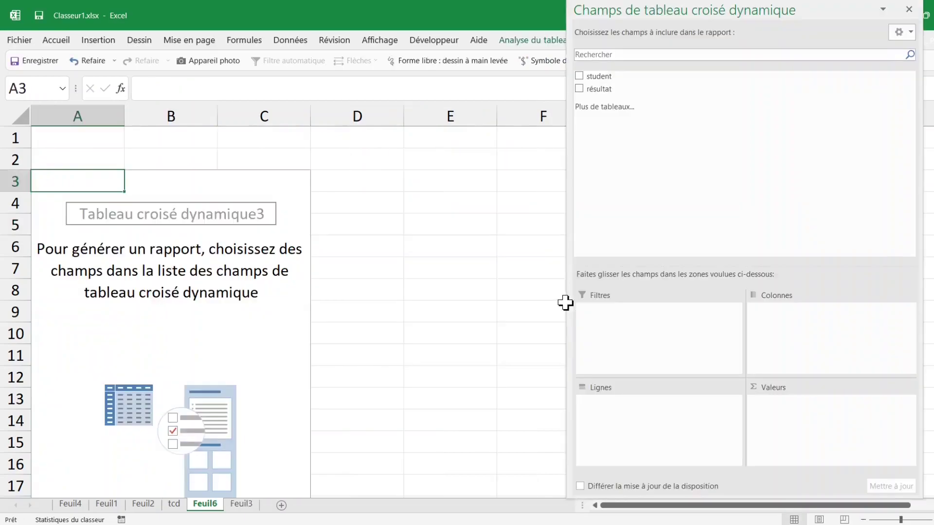
Place the résultat field in both the rows and the values of the new pivot table.
{"action": "left_click_drag", "start_coordinate": [623, 74], "coordinate": [606, 90]}
{"action": "left_click_drag", "start_coordinate": [606, 90], "coordinate": [614, 411]}
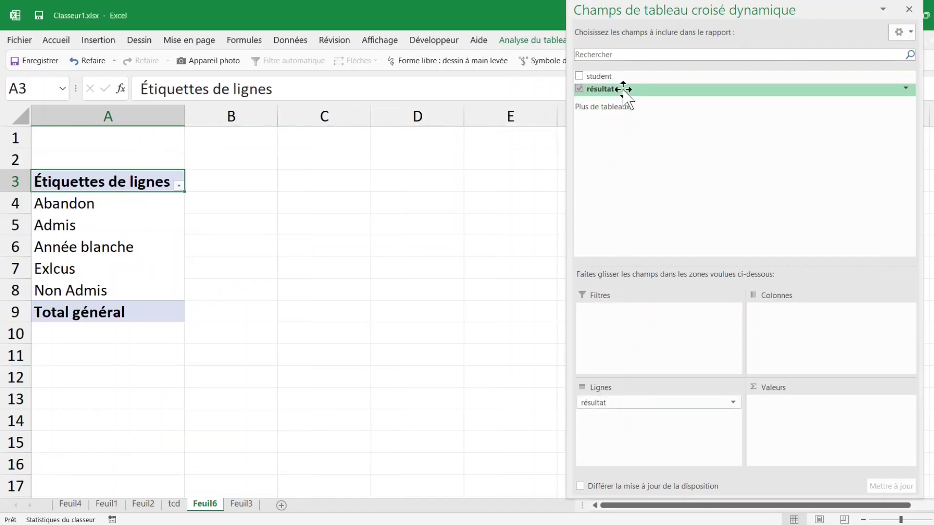
{"action": "mouse_move", "coordinate": [623, 89]}
{"action": "left_mouse_down"}
{"action": "mouse_move", "coordinate": [709, 223]}
{"action": "mouse_move", "coordinate": [789, 409]}
{"action": "mouse_move", "coordinate": [779, 414]}
{"action": "mouse_move", "coordinate": [624, 90]}
{"action": "mouse_move", "coordinate": [779, 354]}
{"action": "mouse_move", "coordinate": [793, 424]}
{"action": "mouse_move", "coordinate": [625, 96]}
{"action": "left_mouse_up"}
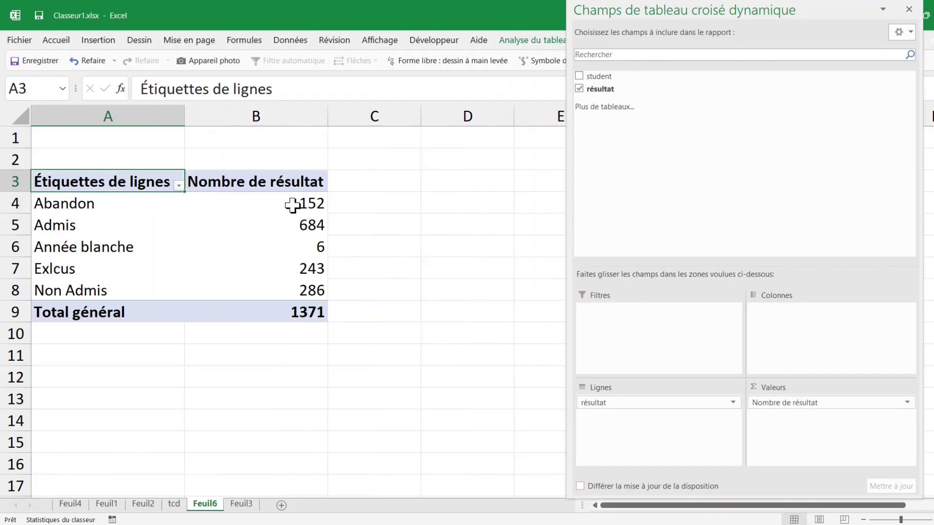
Show the underlying details of the Abandon count on a separate sheet.
{"action": "left_click", "coordinate": [292, 205]}
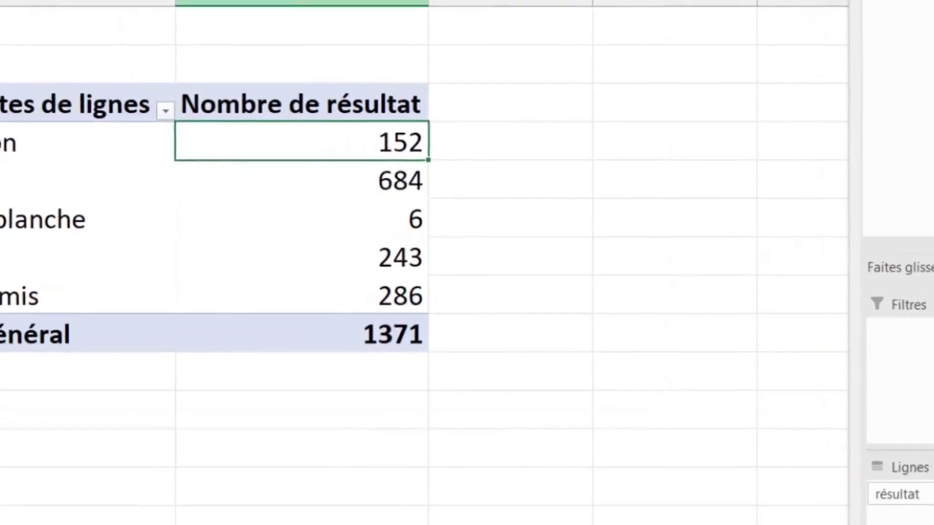
{"action": "right_click", "coordinate": [315, 109]}
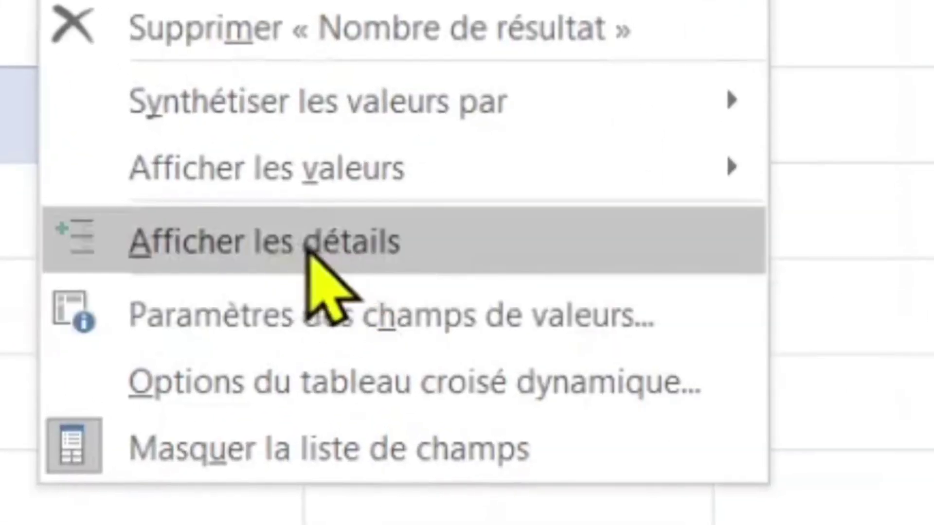
{"action": "left_click", "coordinate": [307, 237]}
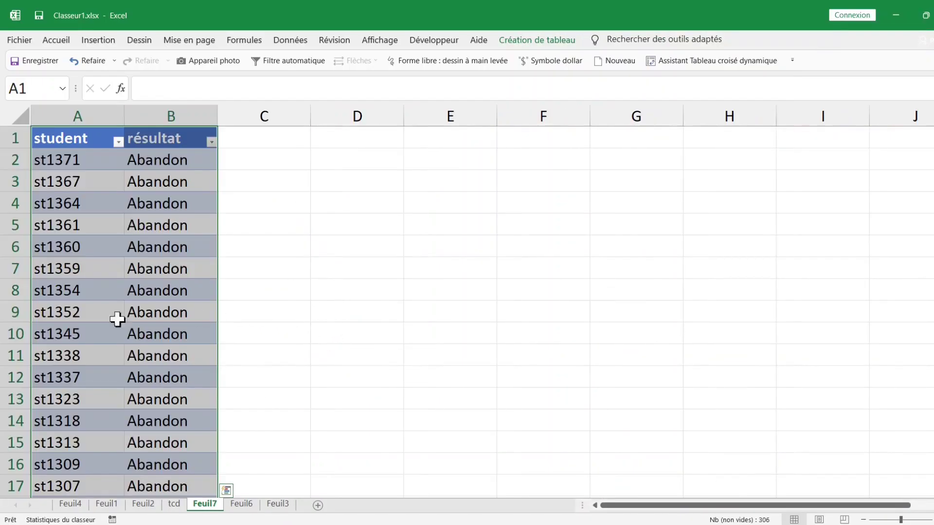
{"action": "left_click", "coordinate": [61, 295]}
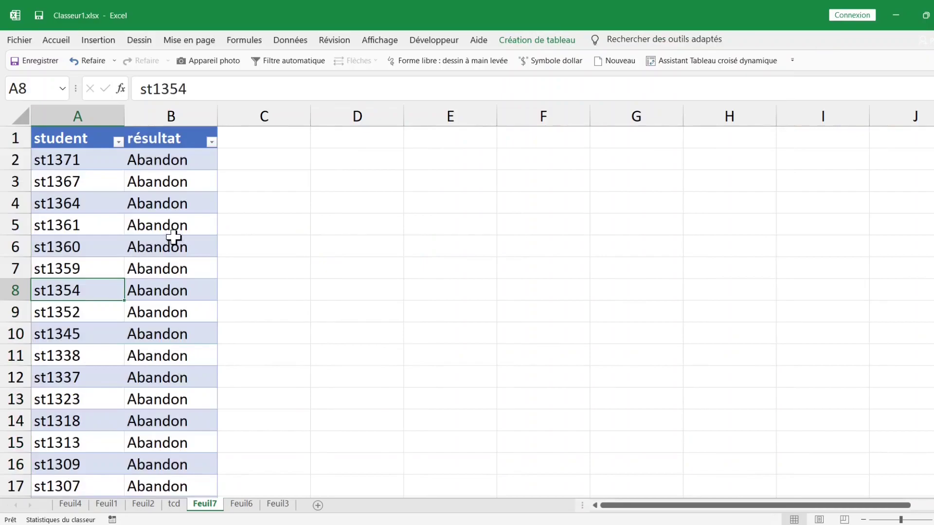
Delete the Feuil7 sheet holding the Abandon student details.
{"action": "double_click", "coordinate": [208, 505]}
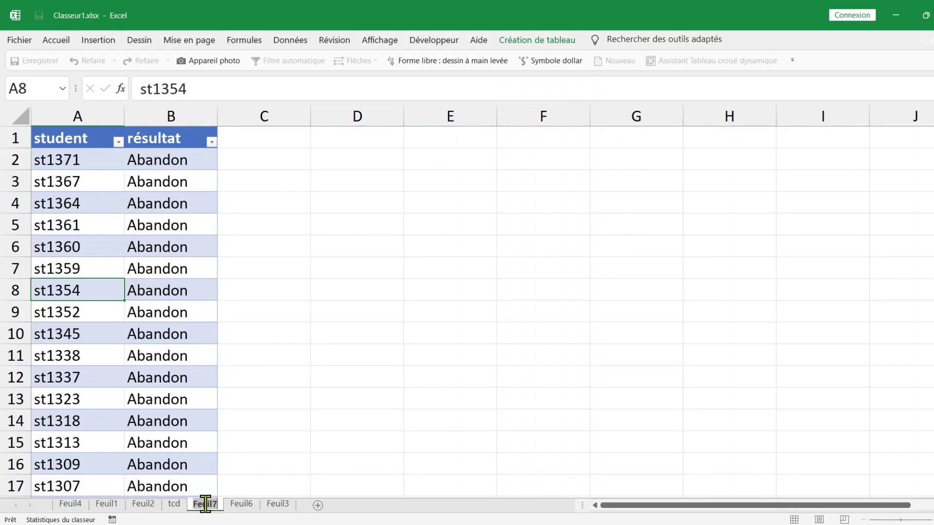
{"action": "left_click", "coordinate": [285, 406]}
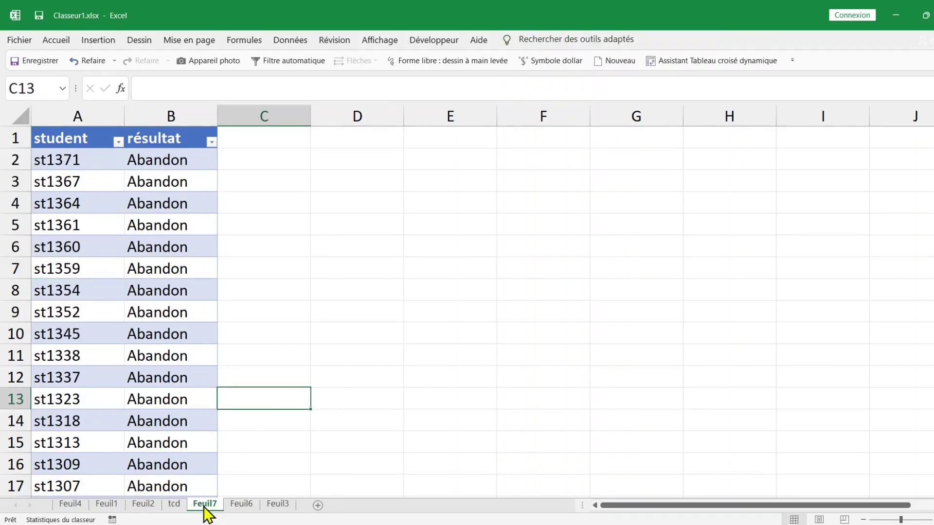
{"action": "right_click", "coordinate": [204, 506]}
{"action": "left_click", "coordinate": [249, 375]}
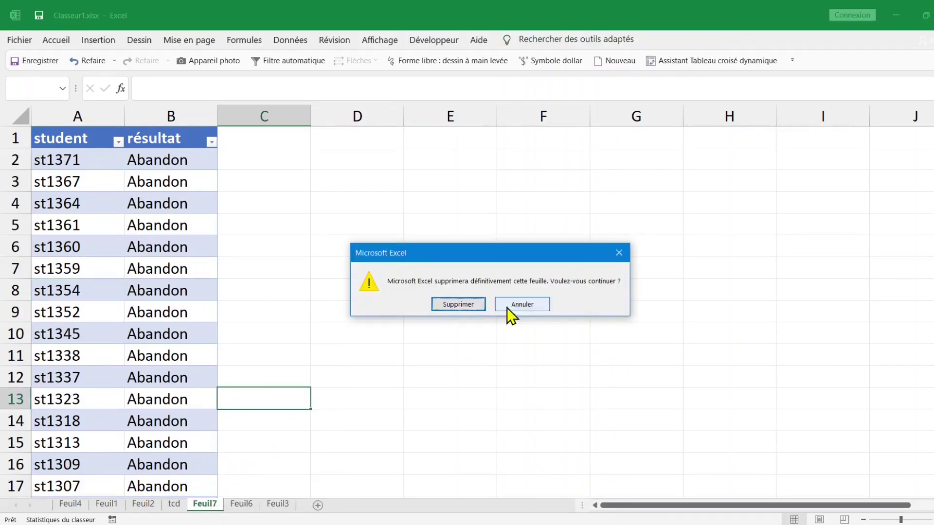
{"action": "left_click", "coordinate": [457, 304]}
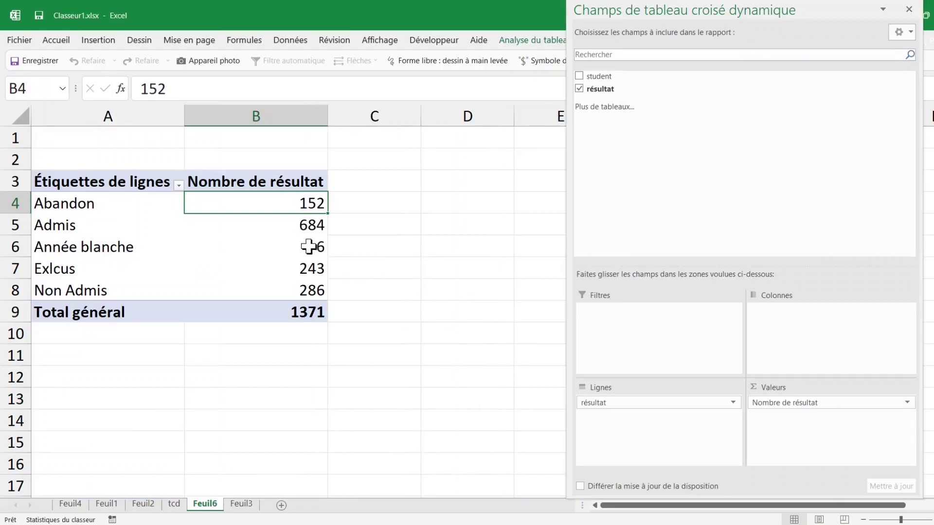
Show the underlying details of the Exlcus count on a separate sheet and rename that sheet liste exclus.
{"action": "left_click", "coordinate": [290, 270]}
{"action": "double_click", "coordinate": [289, 269]}
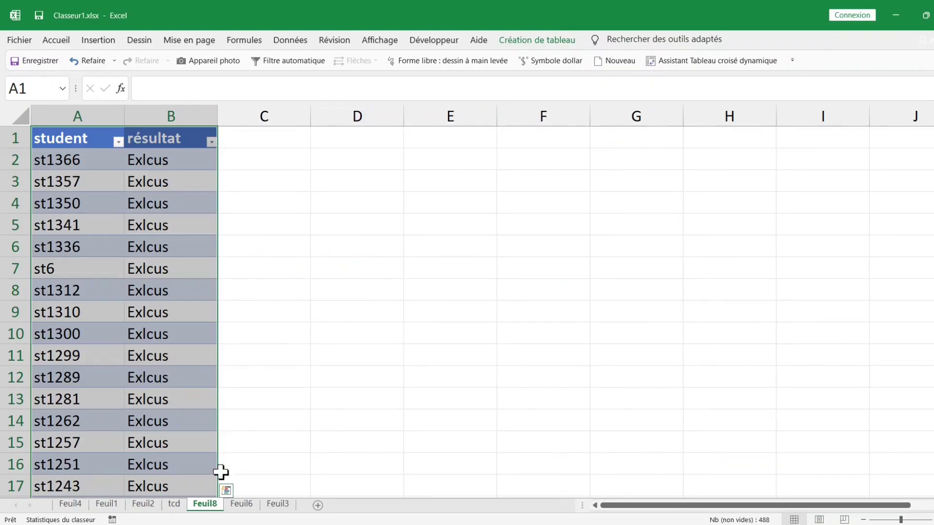
{"action": "left_click", "coordinate": [206, 504]}
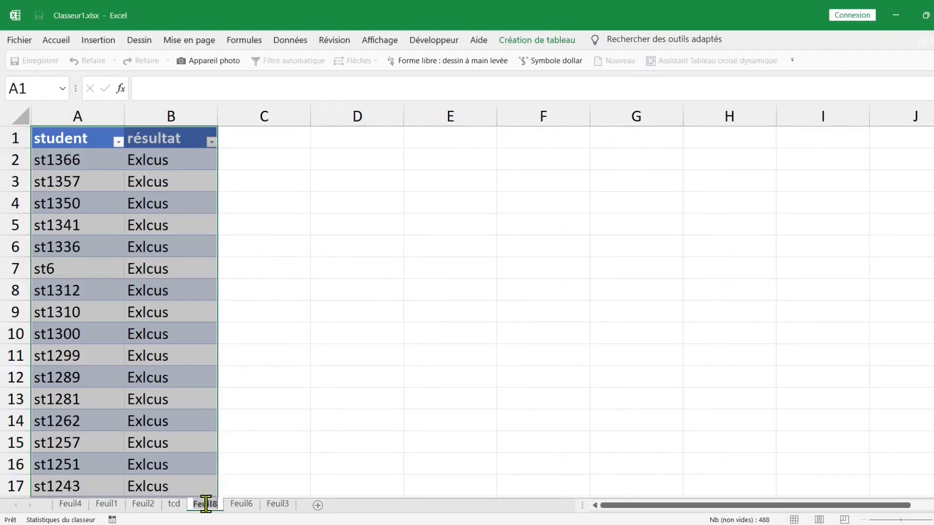
{"action": "type", "text": "liste"}
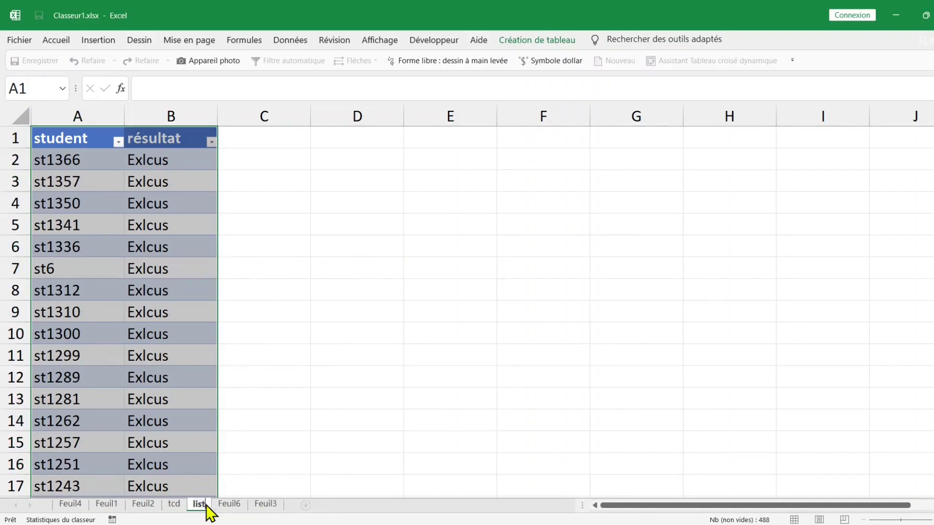
{"action": "type", "text": " excl"}
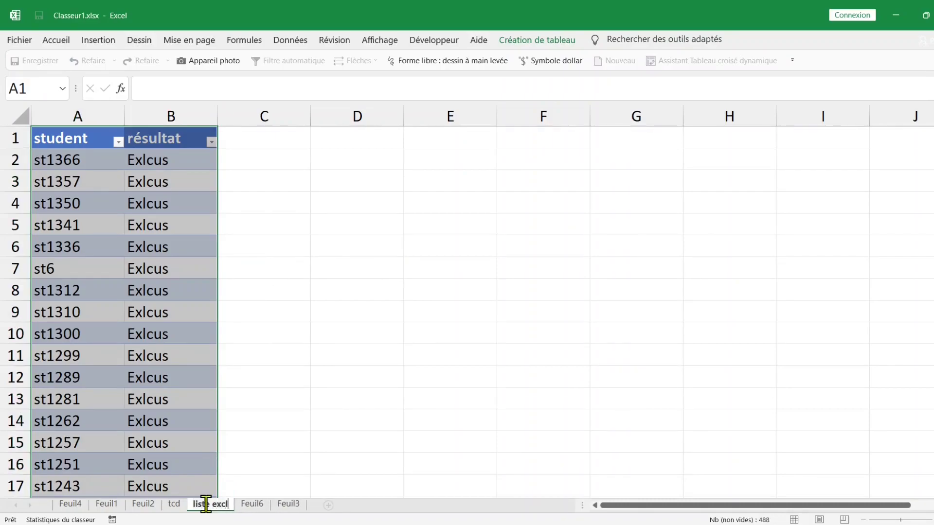
{"action": "type", "text": "us"}
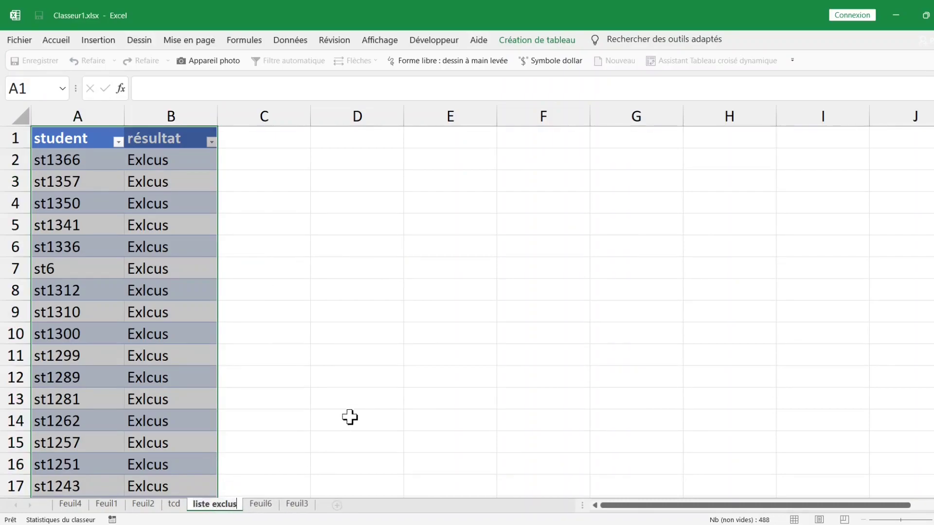
{"action": "left_click", "coordinate": [343, 406]}
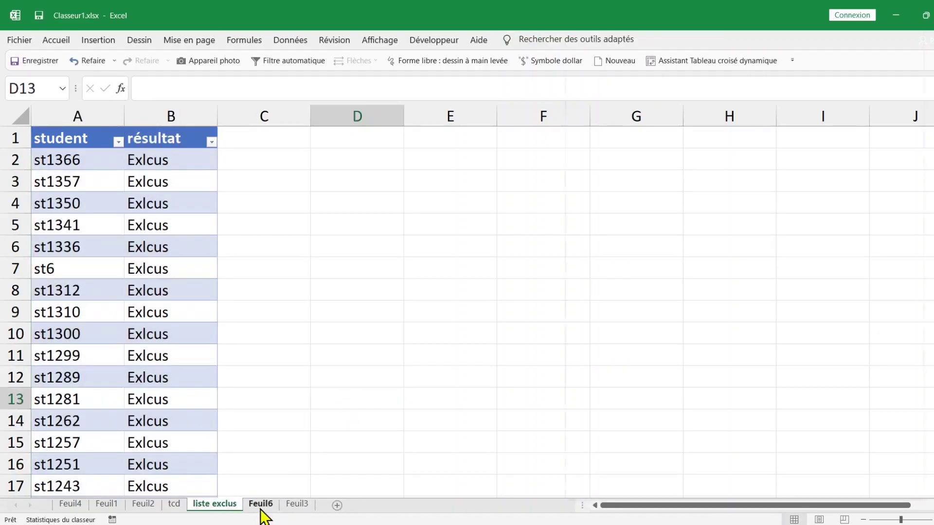
Show the underlying details of the Admis count from the Feuil6 pivot table on a separate sheet.
{"action": "left_click", "coordinate": [261, 505]}
{"action": "left_click", "coordinate": [174, 505]}
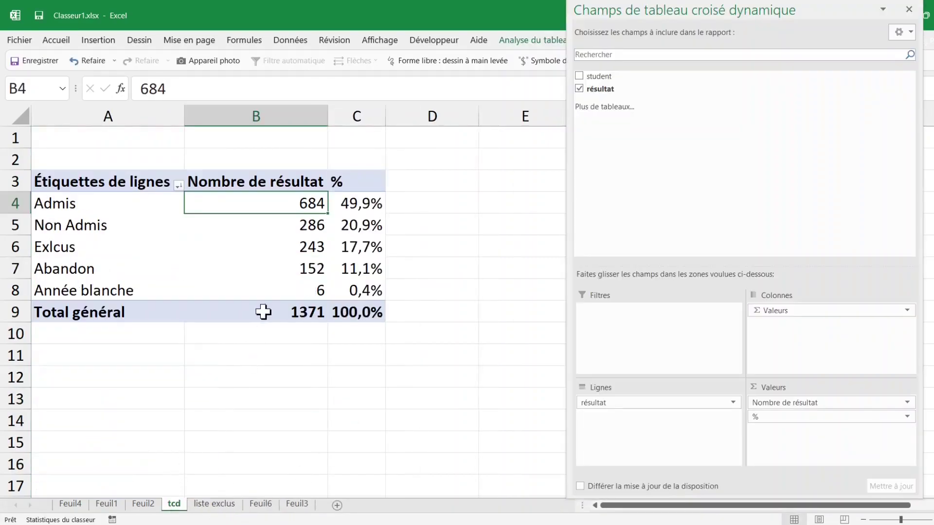
{"action": "left_click", "coordinate": [273, 505]}
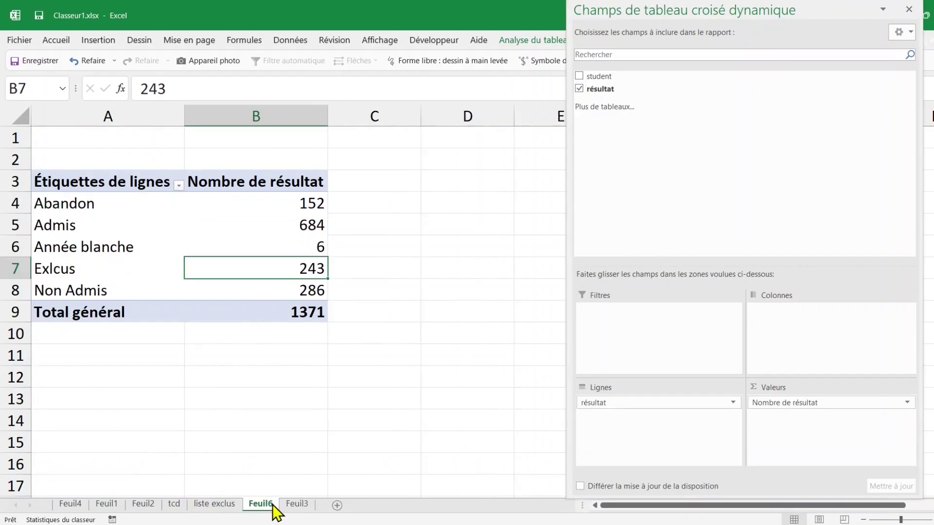
{"action": "left_click", "coordinate": [242, 220]}
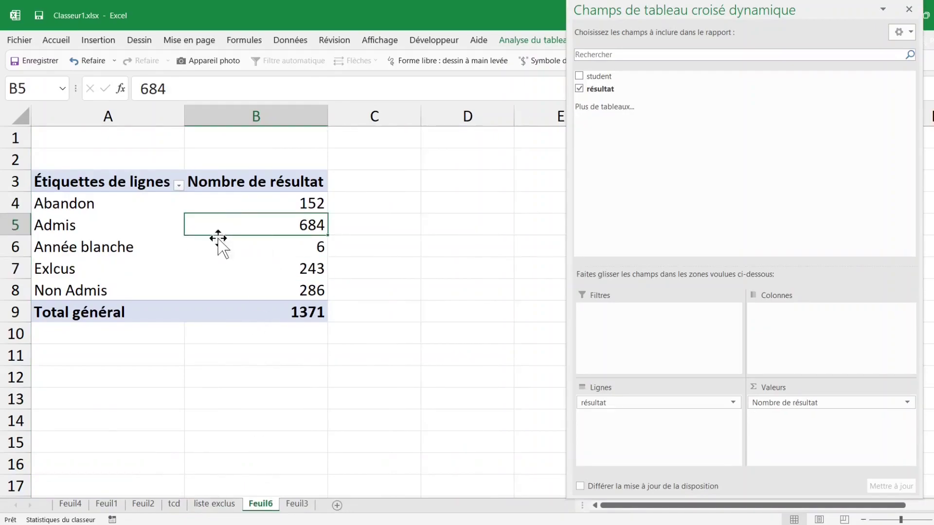
{"action": "left_click", "coordinate": [216, 243]}
{"action": "left_click", "coordinate": [233, 227]}
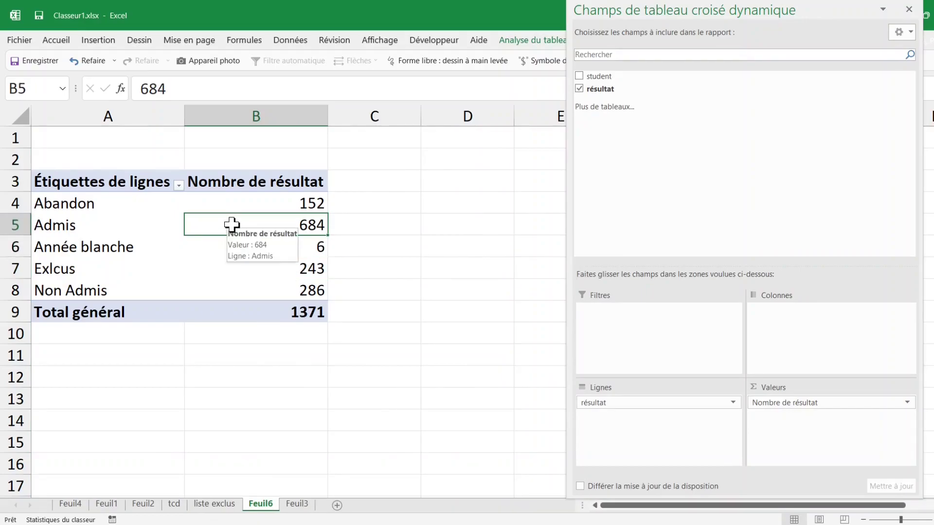
{"action": "right_click", "coordinate": [221, 225]}
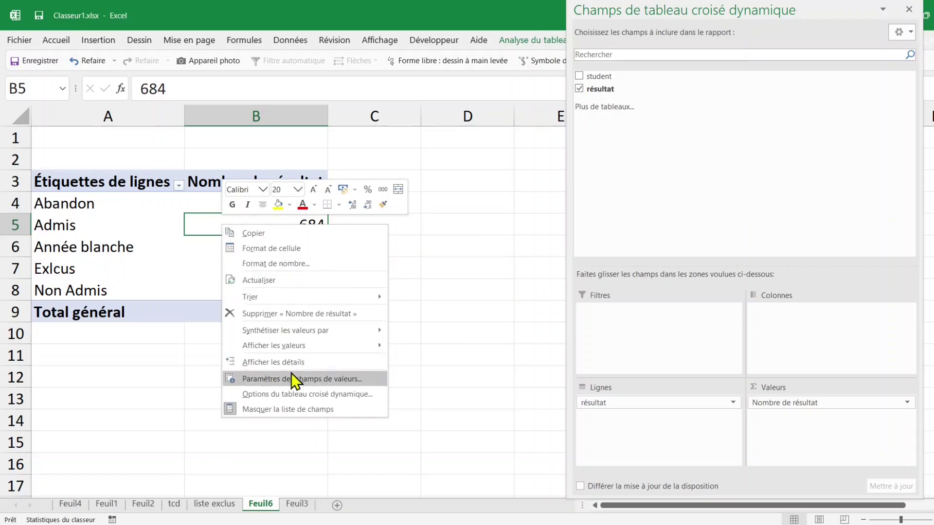
{"action": "left_click", "coordinate": [141, 280]}
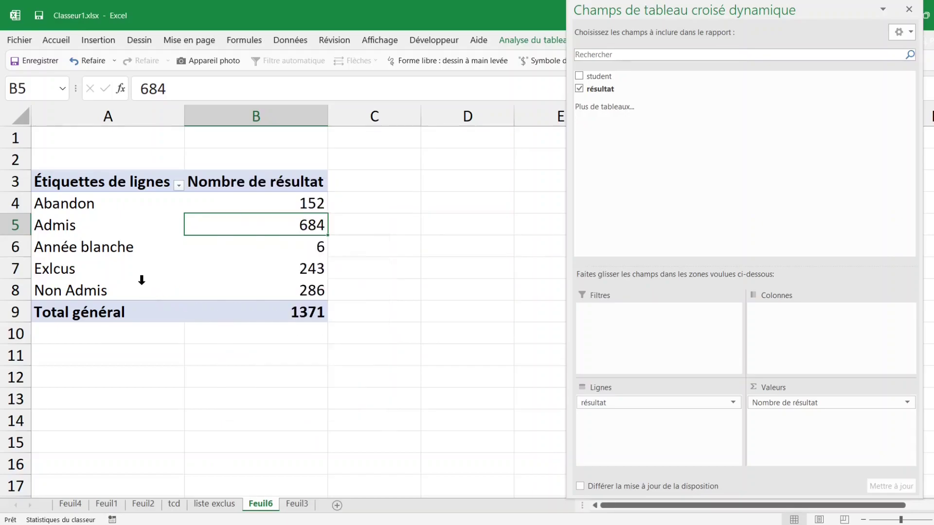
{"action": "double_click", "coordinate": [243, 225]}
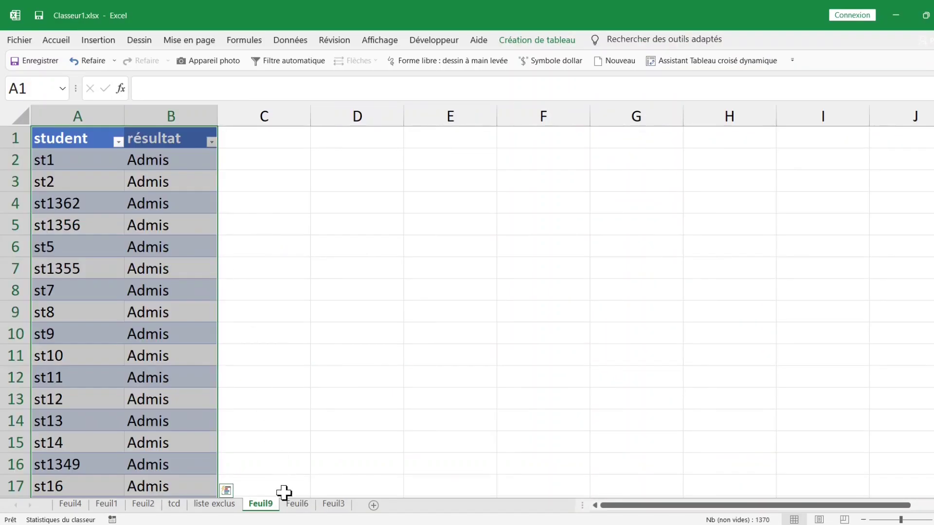
Group the Abandon and Exlcus row labels together in the Feuil6 pivot table.
{"action": "left_click", "coordinate": [291, 505]}
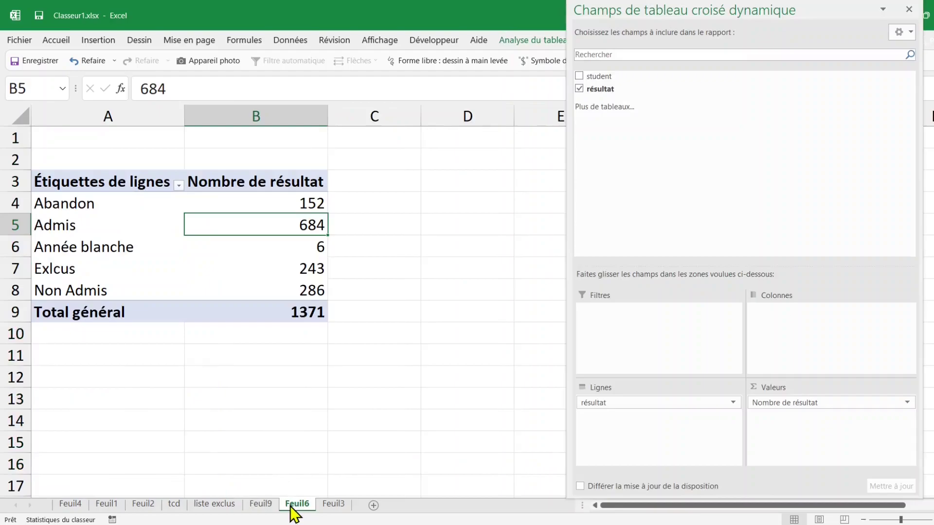
{"action": "left_click", "coordinate": [330, 505]}
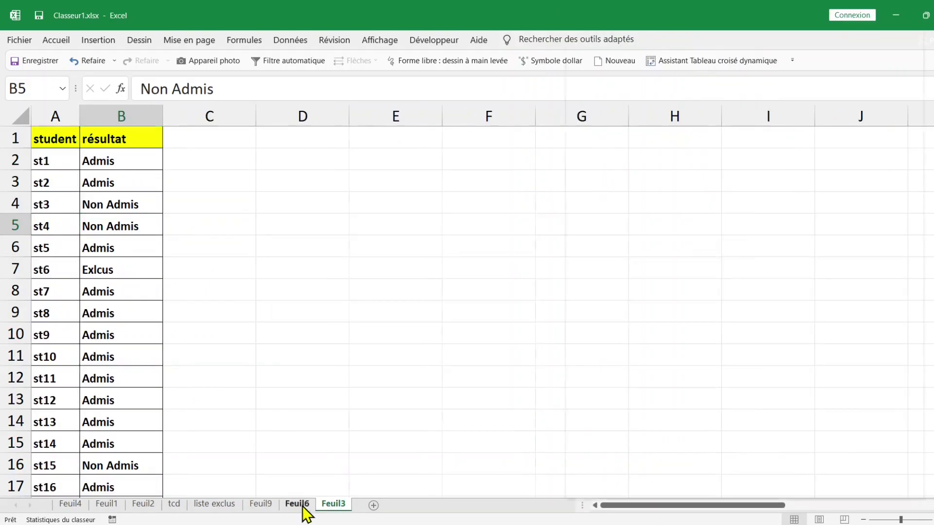
{"action": "left_click", "coordinate": [303, 505]}
{"action": "left_click", "coordinate": [250, 286]}
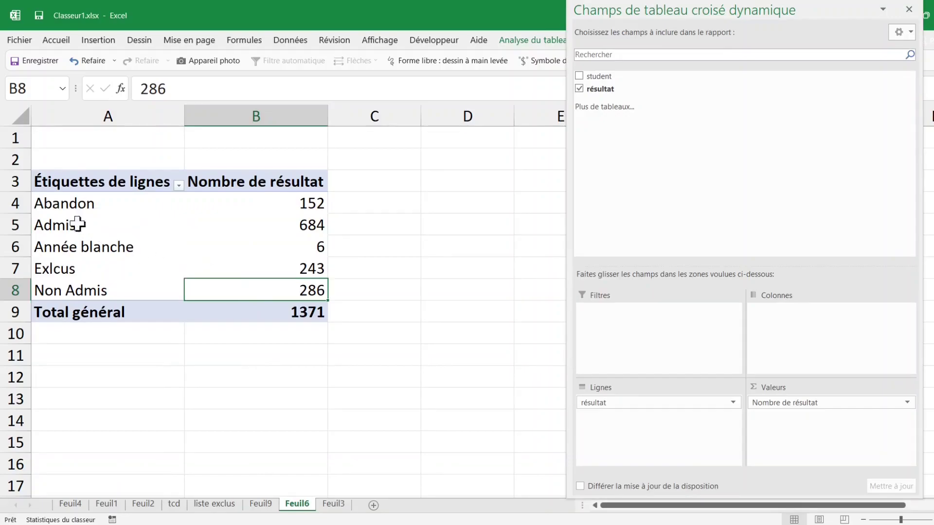
{"action": "left_click", "coordinate": [74, 271]}
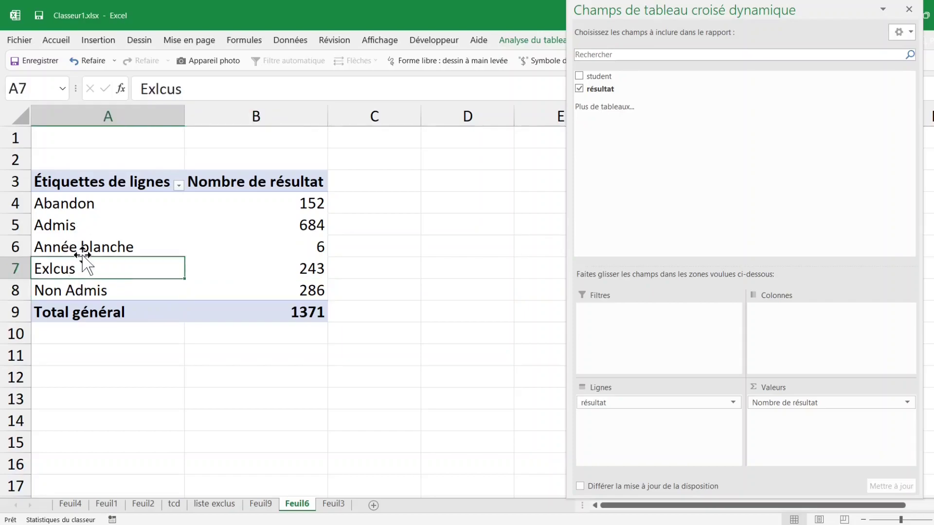
{"action": "left_click", "coordinate": [77, 209]}
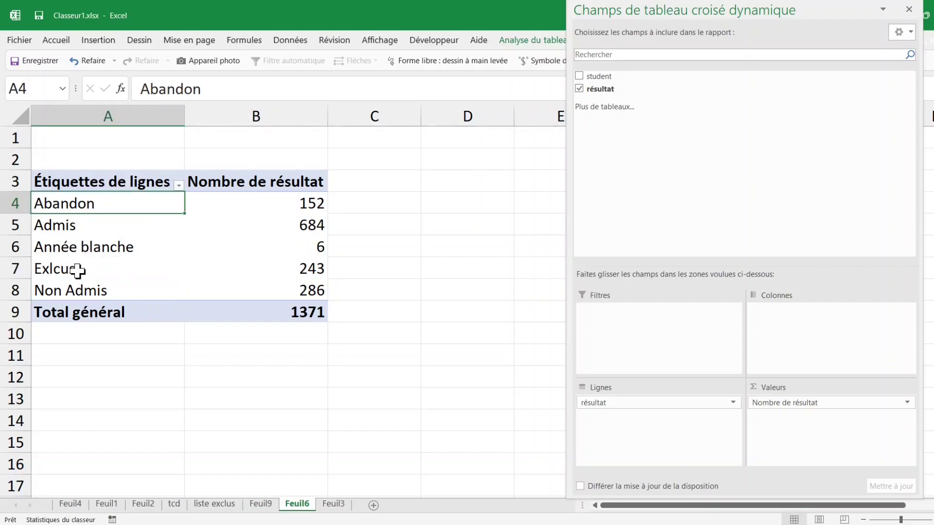
{"action": "left_click", "coordinate": [76, 268]}
{"action": "left_click", "coordinate": [88, 201]}
{"action": "left_click", "coordinate": [70, 269], "text": "ctrl"}
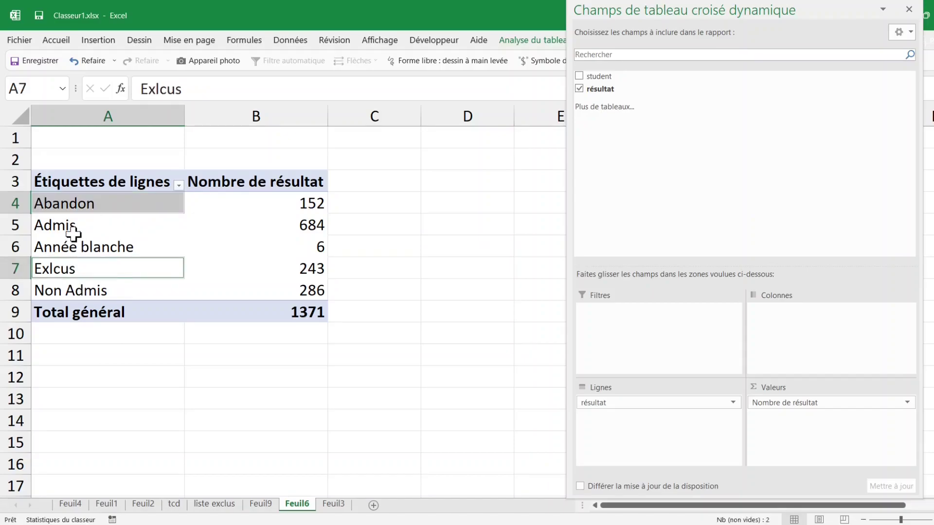
{"action": "right_click", "coordinate": [82, 205]}
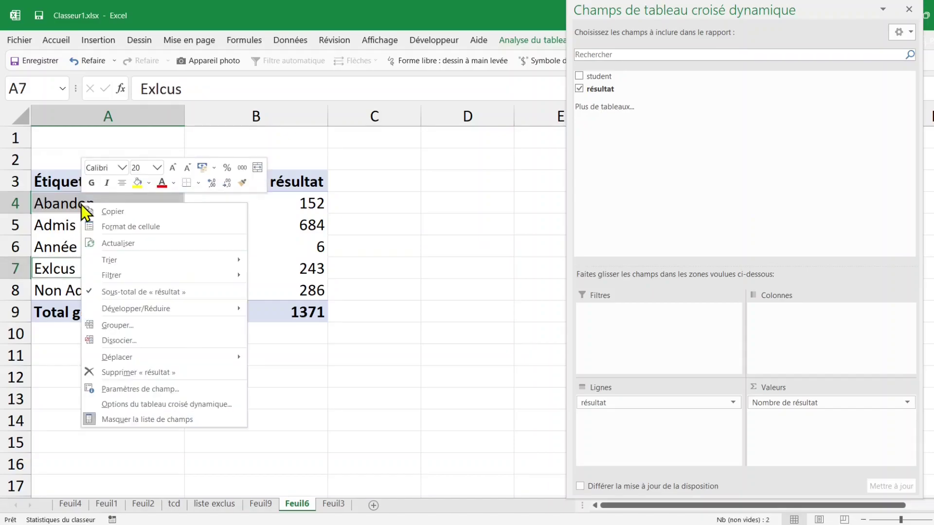
{"action": "left_click", "coordinate": [126, 325]}
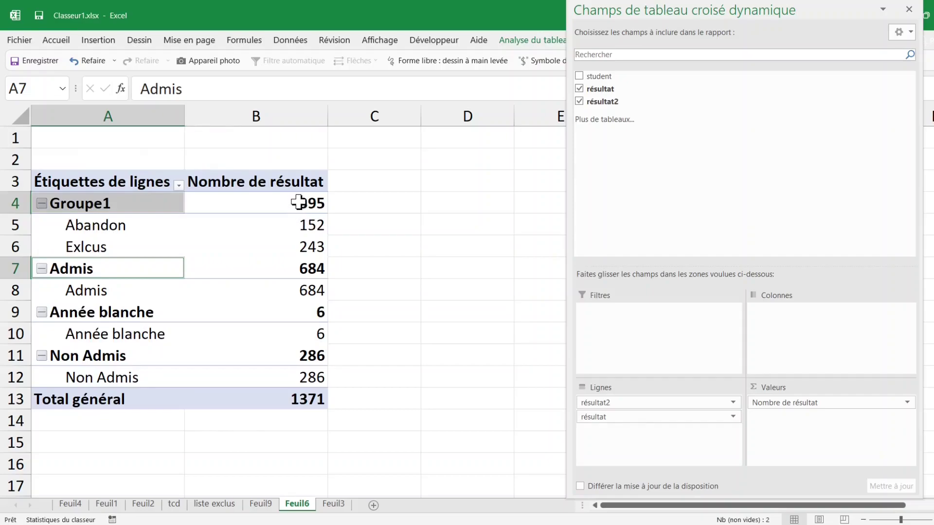
Collapse the Année blanche, Admis and Non Admis items in the grouped pivot table.
{"action": "left_click", "coordinate": [81, 294]}
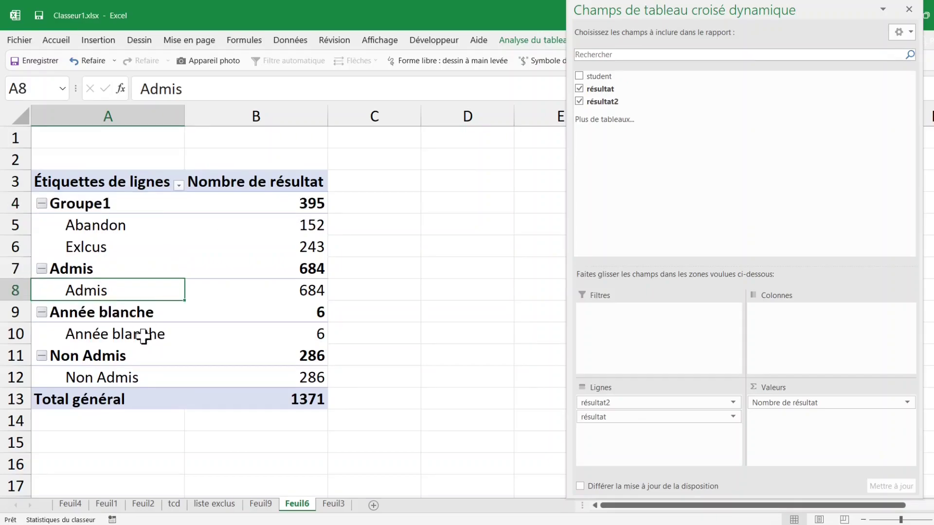
{"action": "left_click", "coordinate": [43, 315]}
{"action": "left_click", "coordinate": [42, 313]}
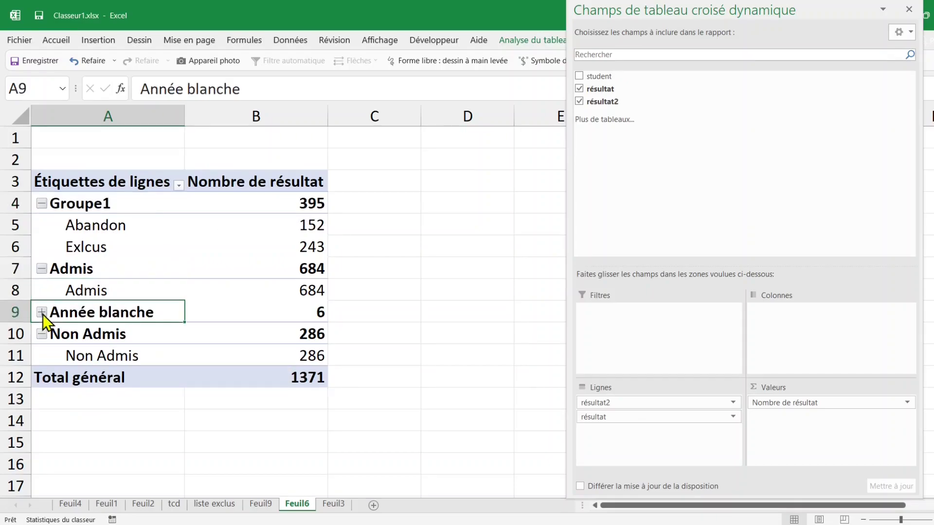
{"action": "left_click", "coordinate": [42, 269]}
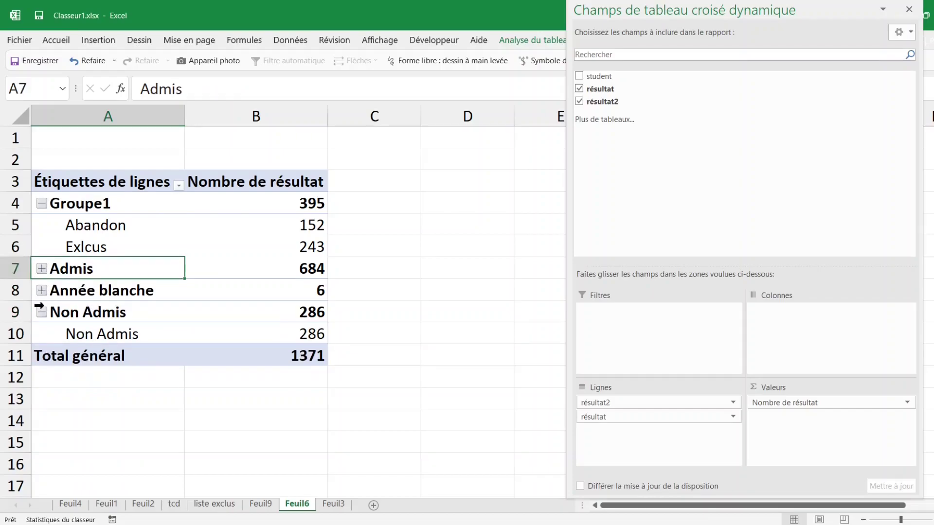
{"action": "left_click", "coordinate": [44, 312]}
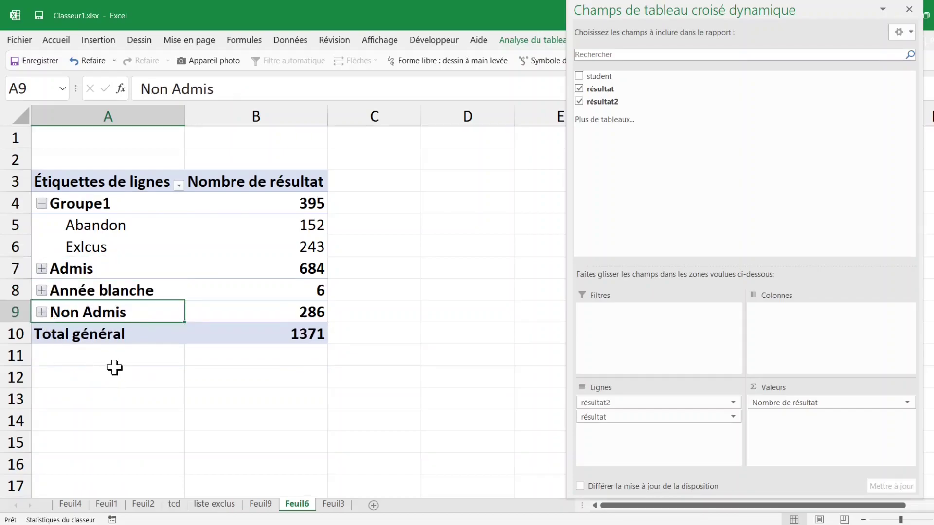
Group the Année blanche and Non Admis row labels together in the pivot table.
{"action": "left_click", "coordinate": [90, 292]}
{"action": "left_click", "coordinate": [78, 302]}
{"action": "left_click", "coordinate": [85, 292]}
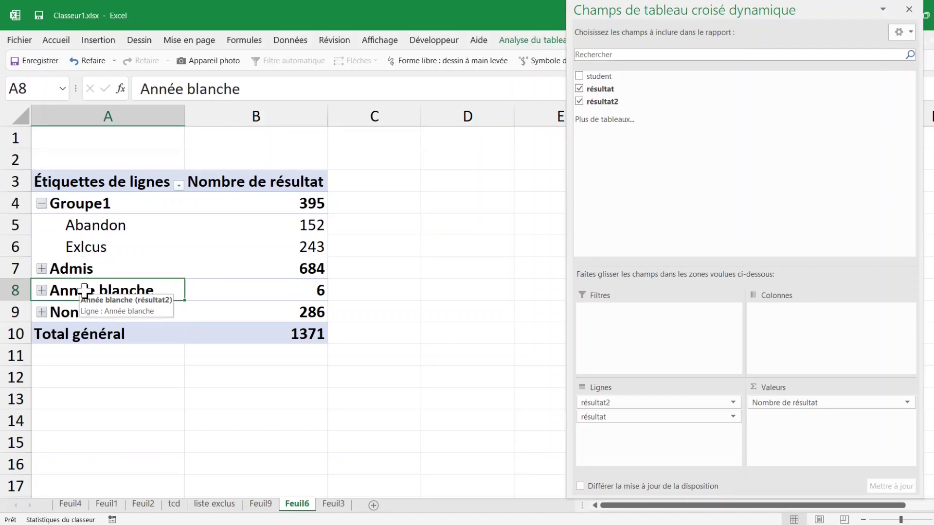
{"action": "left_click", "coordinate": [137, 312], "text": "ctrl"}
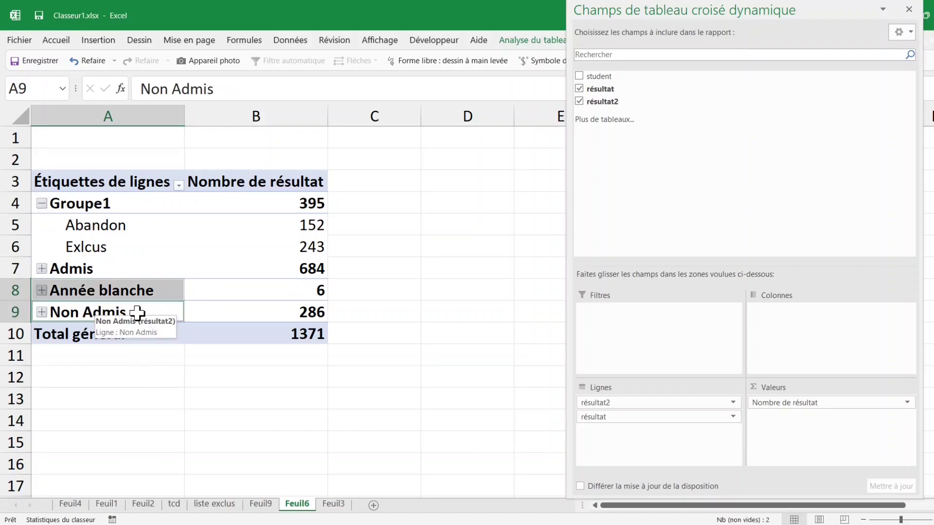
{"action": "right_click", "coordinate": [84, 291]}
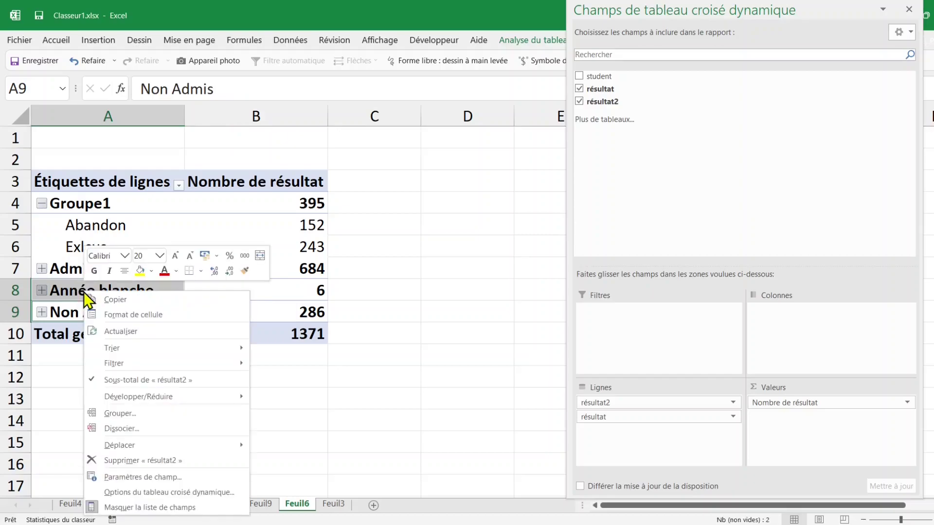
{"action": "left_click", "coordinate": [121, 413]}
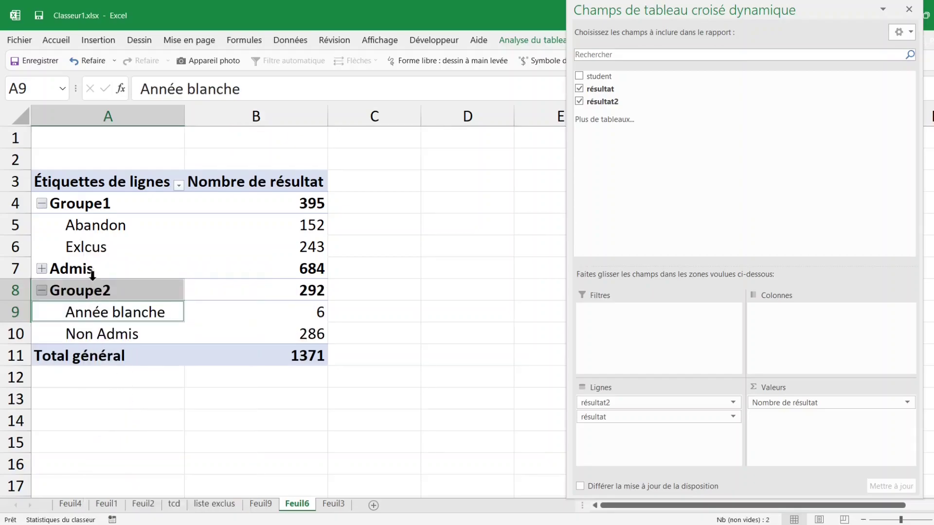
Try to group the Admis row label on its own.
{"action": "left_click", "coordinate": [64, 270]}
{"action": "right_click", "coordinate": [64, 270]}
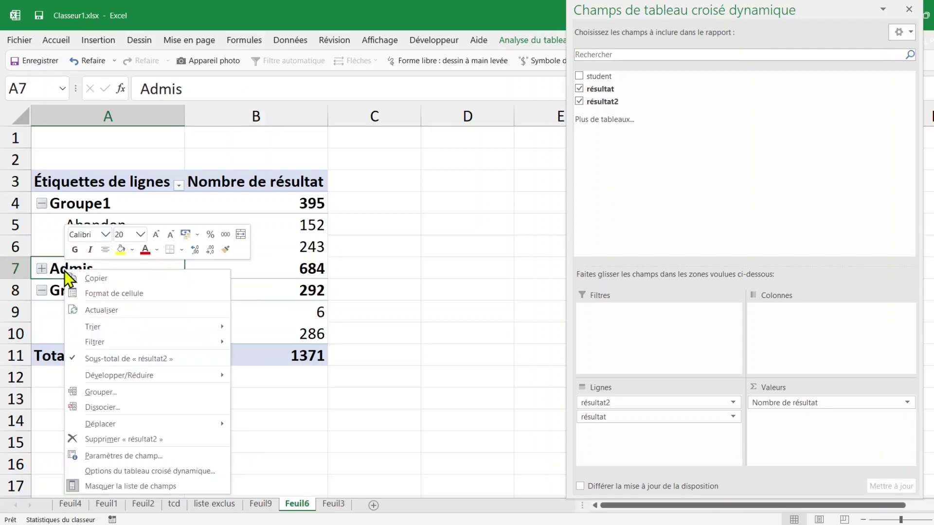
{"action": "left_click", "coordinate": [110, 391]}
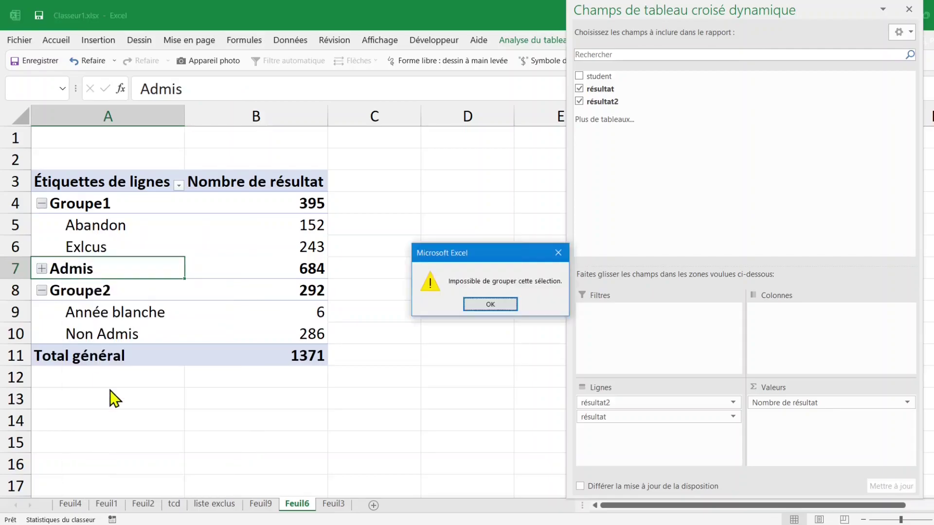
{"action": "left_click", "coordinate": [487, 305]}
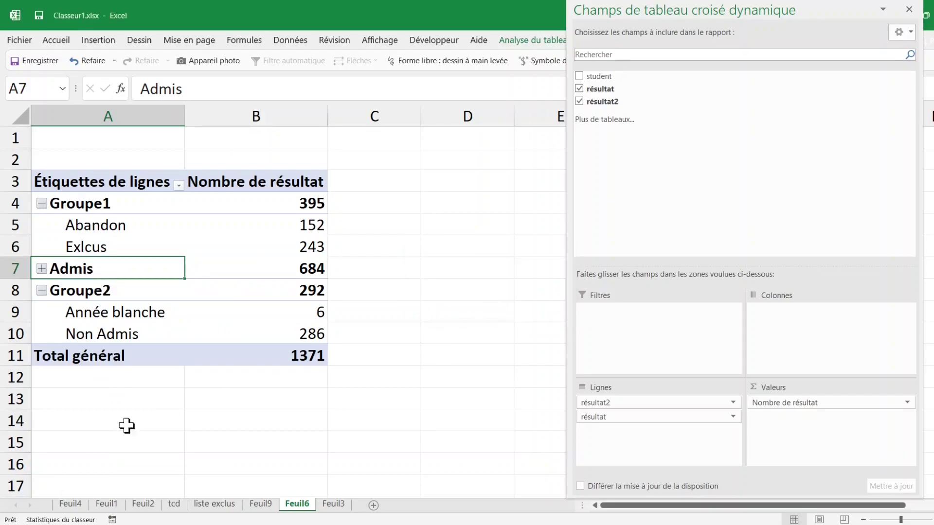
{"action": "left_click", "coordinate": [89, 409]}
{"action": "left_click", "coordinate": [91, 195]}
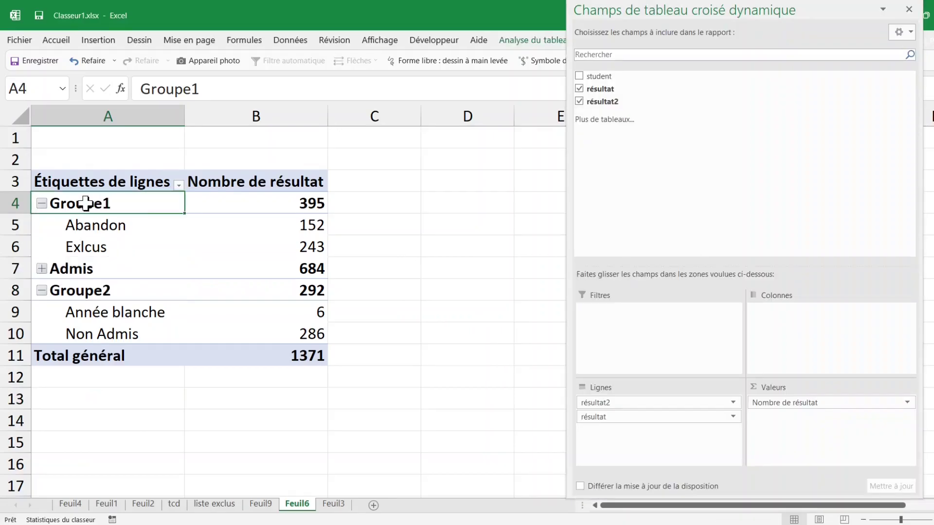
{"action": "left_click", "coordinate": [67, 291]}
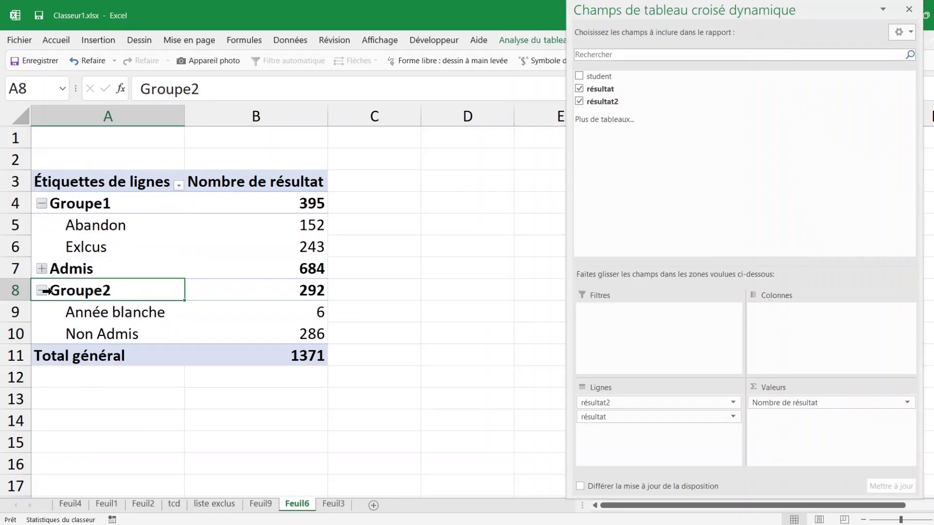
{"action": "left_click", "coordinate": [88, 270]}
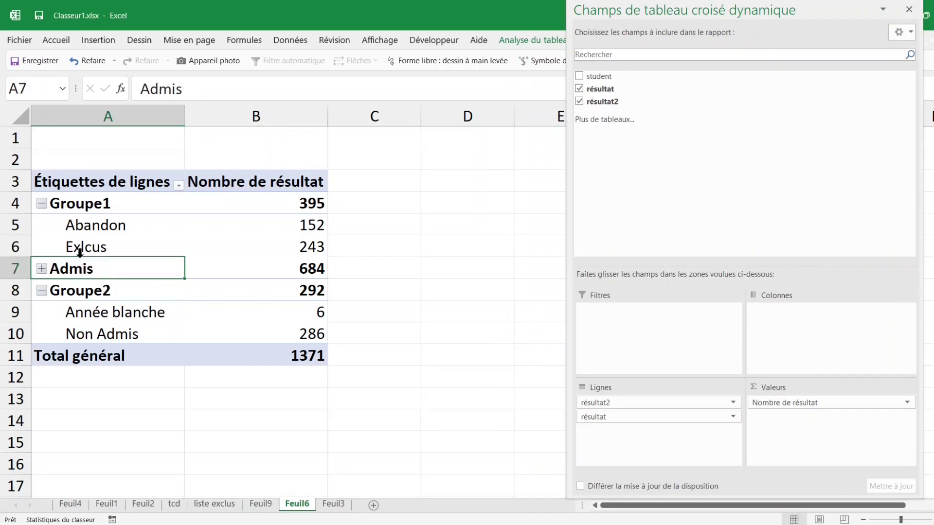
Move the Admis item above Groupe1 in the Feuil6 pivot table.
{"action": "left_click_drag", "start_coordinate": [79, 252], "coordinate": [83, 214]}
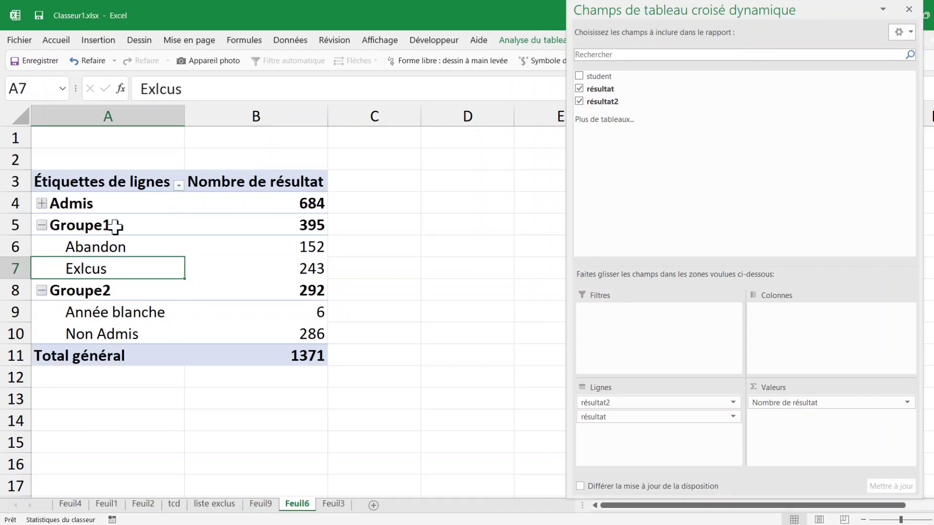
{"action": "left_click", "coordinate": [74, 205]}
{"action": "left_click", "coordinate": [288, 209]}
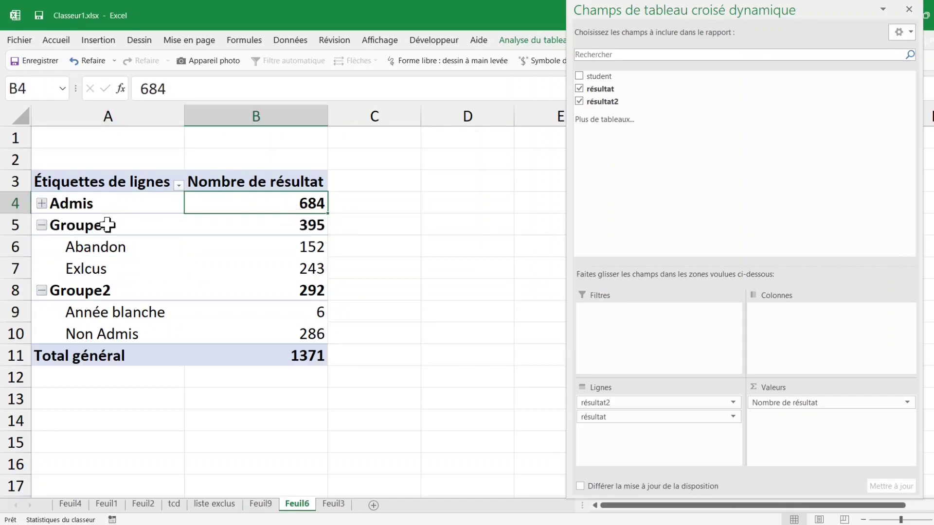
Review the items of Groupe1 and Groupe2 and each group's subtotal in the pivot table.
{"action": "left_click", "coordinate": [97, 248]}
{"action": "left_click", "coordinate": [98, 267]}
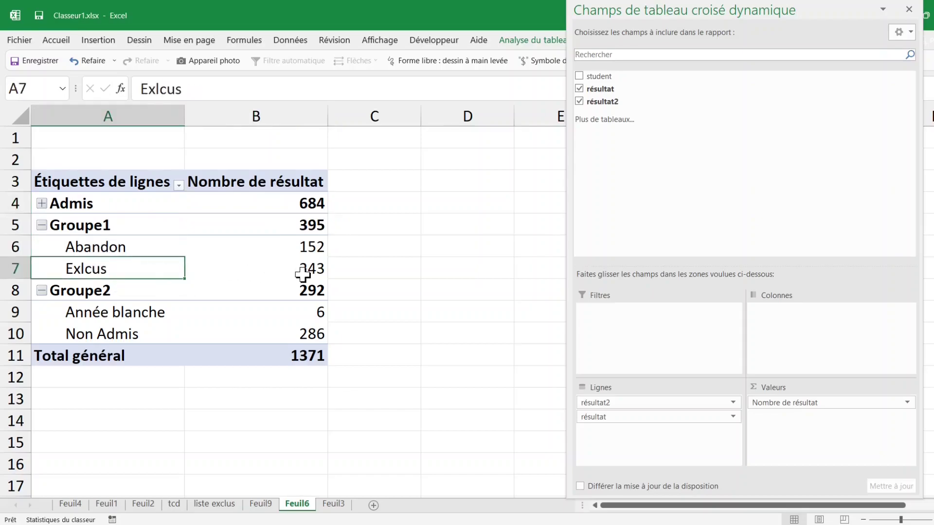
{"action": "left_click", "coordinate": [309, 224]}
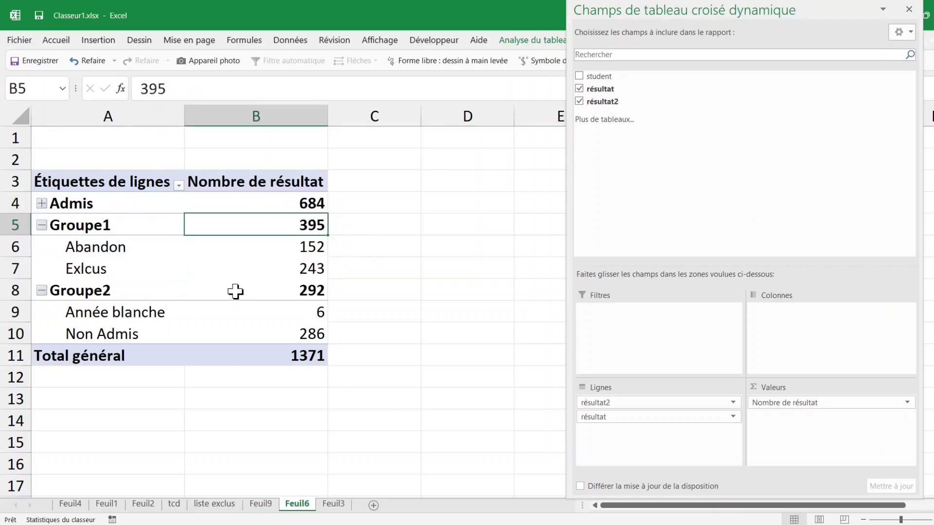
{"action": "left_click", "coordinate": [106, 311]}
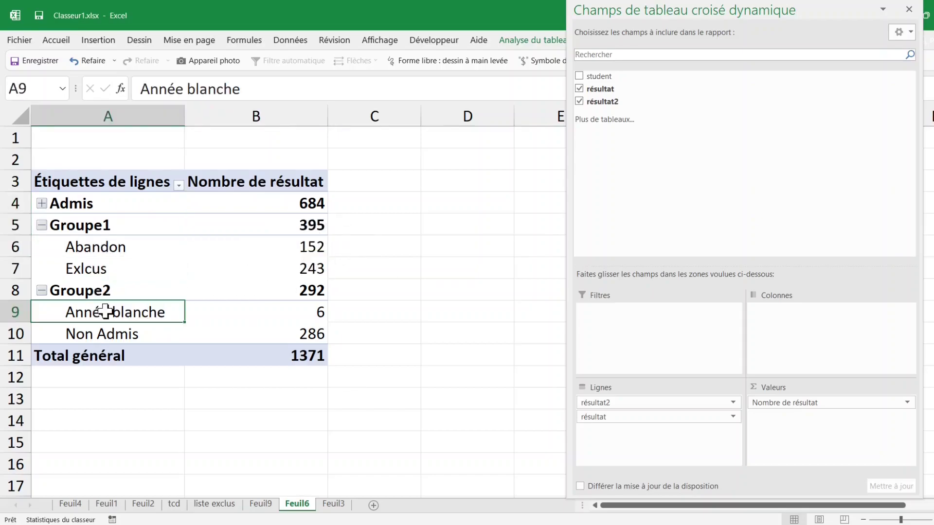
{"action": "left_click", "coordinate": [124, 334]}
{"action": "left_click", "coordinate": [316, 294]}
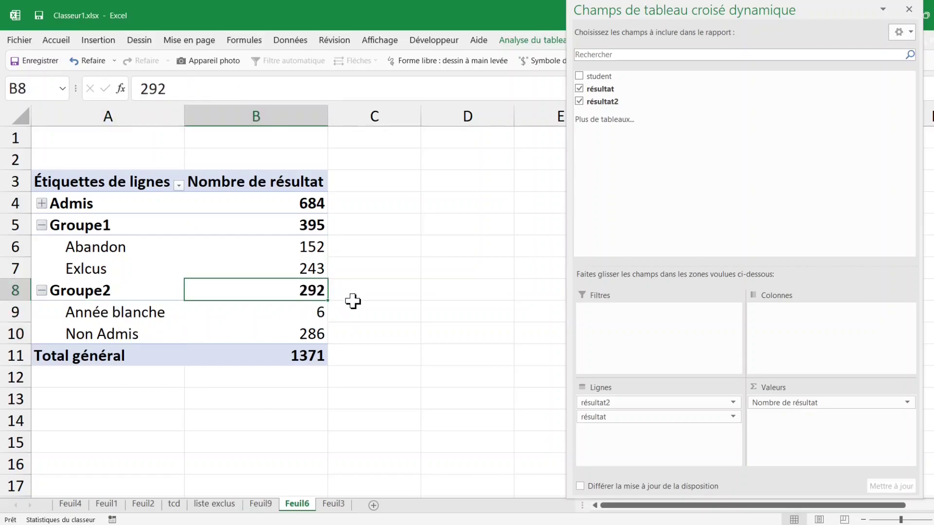
Go to the student results data on sheet Feuil3.
{"action": "left_click", "coordinate": [332, 504]}
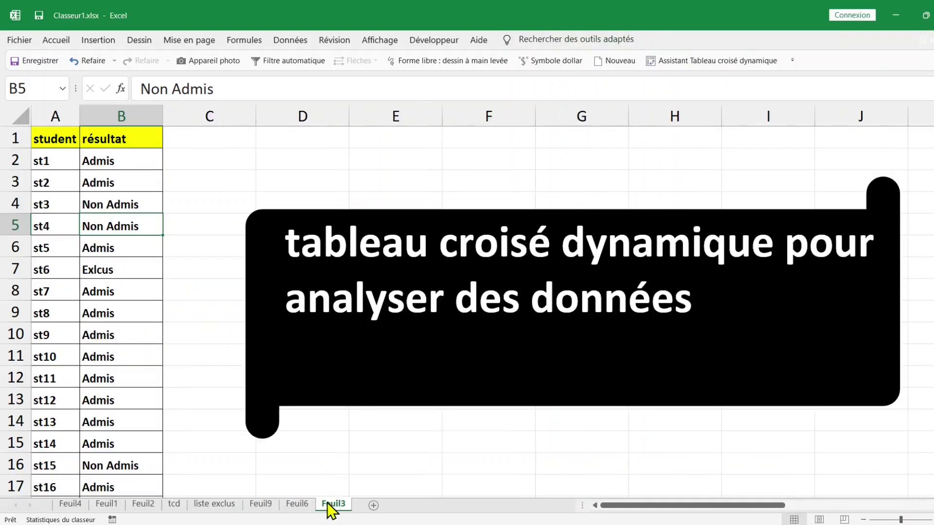
{"action": "left_click", "coordinate": [96, 239]}
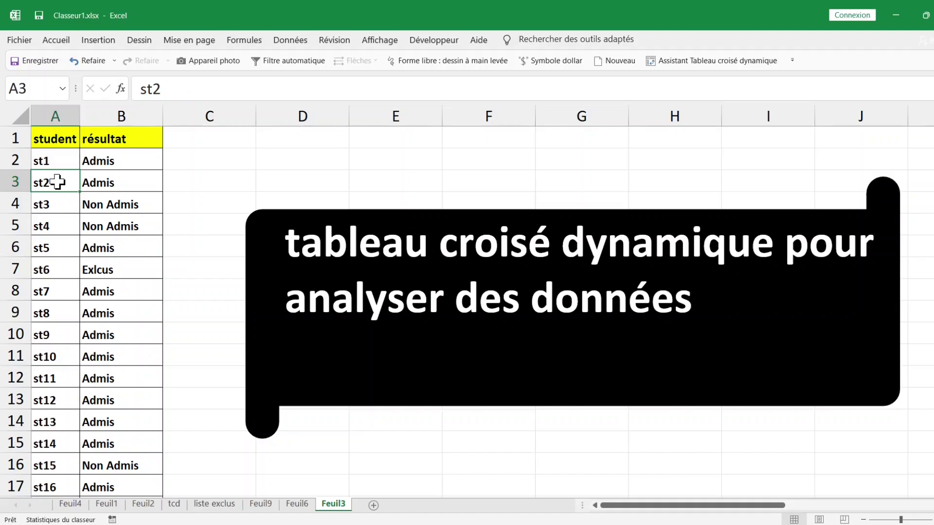
{"action": "left_click", "coordinate": [98, 42]}
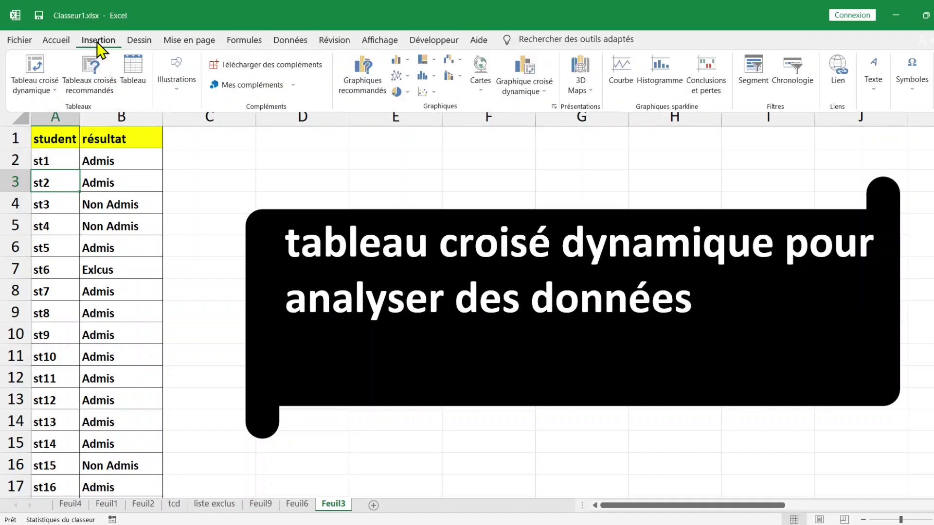
{"action": "left_click", "coordinate": [30, 71]}
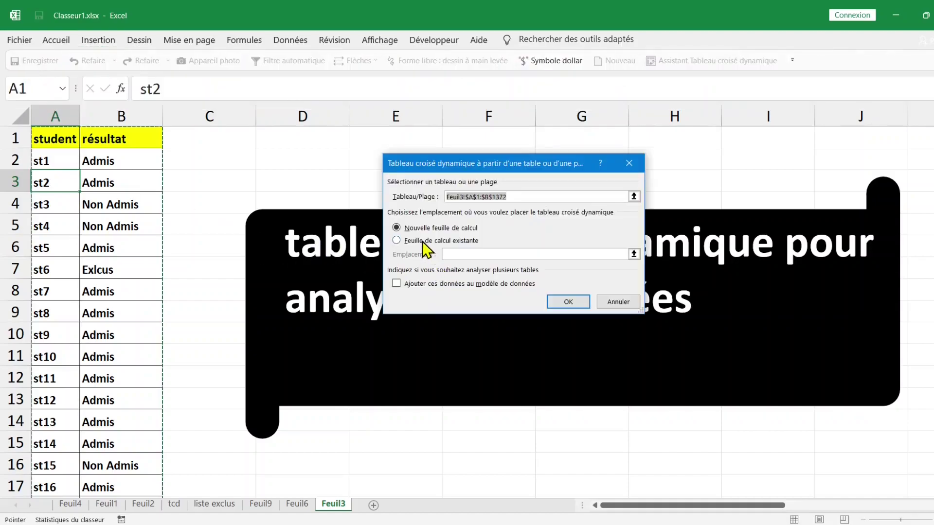
{"action": "left_click", "coordinate": [617, 302]}
Delete the black banner shape reading "tableau croisé dynamique pour analyser des données" from Feuil3.
{"action": "left_click", "coordinate": [497, 241]}
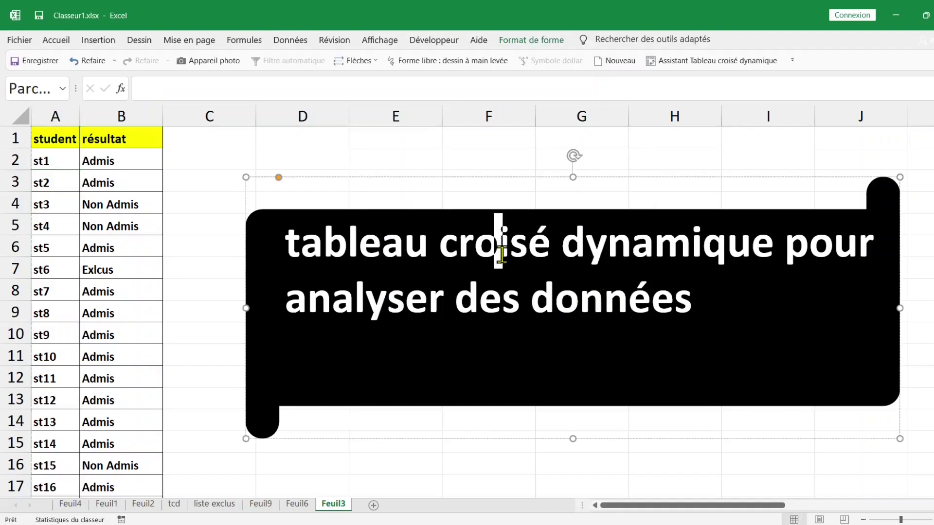
{"action": "key", "text": "Escape"}
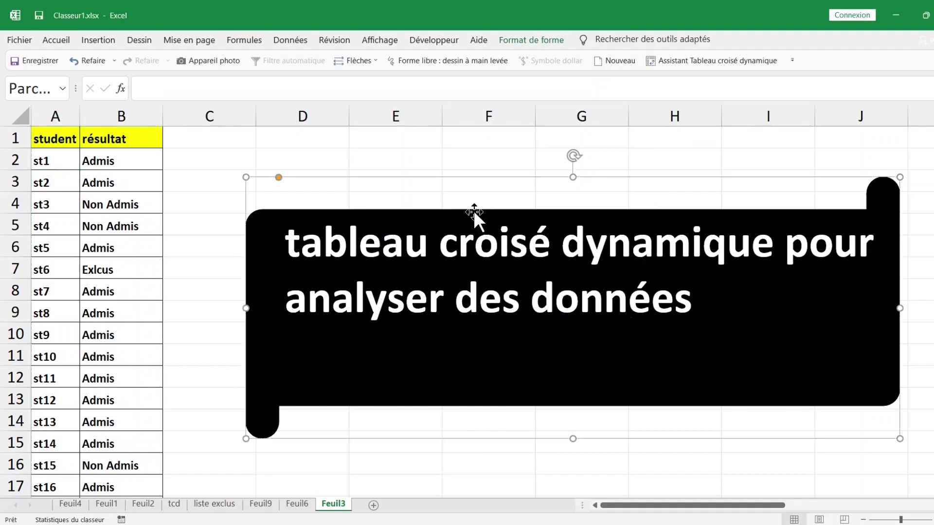
{"action": "key", "text": "Delete"}
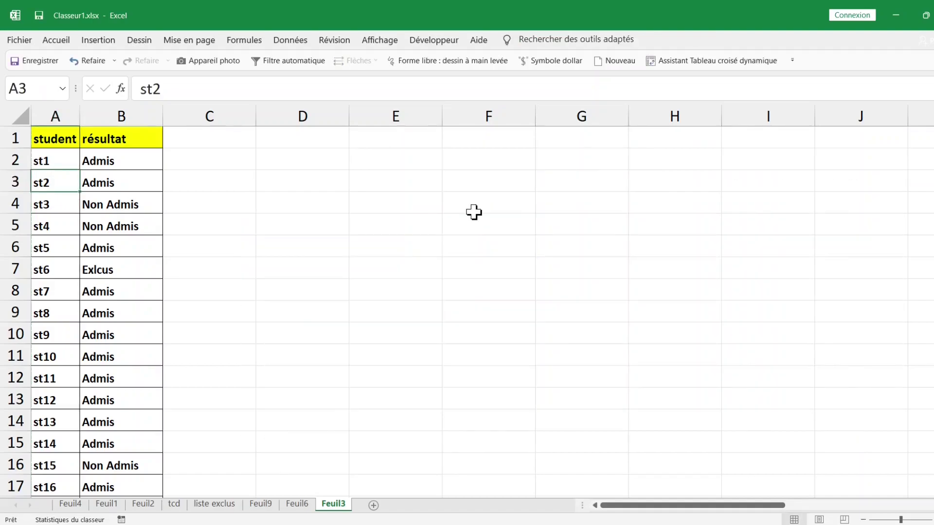
Create a pivot table from Feuil3 range A1:B1372, placed on the same sheet at cell D1.
{"action": "left_click", "coordinate": [105, 222]}
{"action": "left_click", "coordinate": [95, 39]}
{"action": "left_click", "coordinate": [39, 68]}
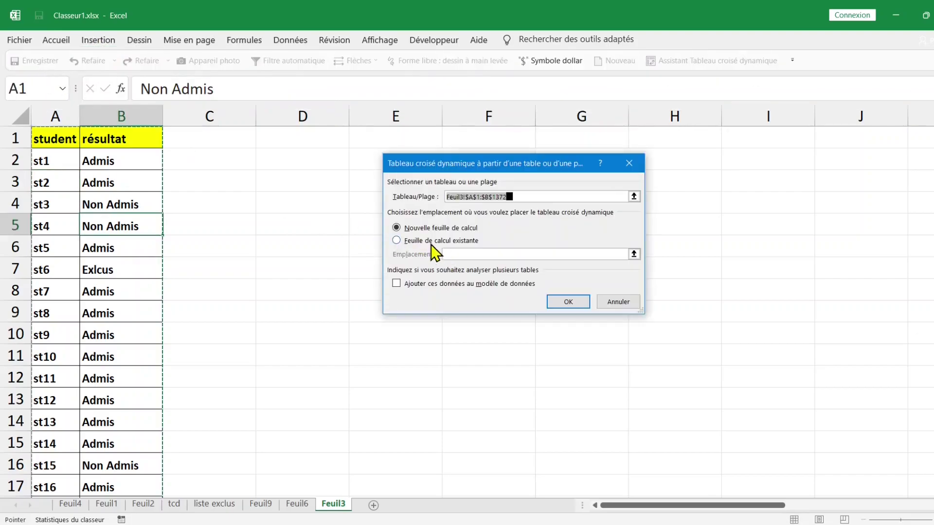
{"action": "left_click", "coordinate": [430, 243]}
{"action": "left_click", "coordinate": [319, 141]}
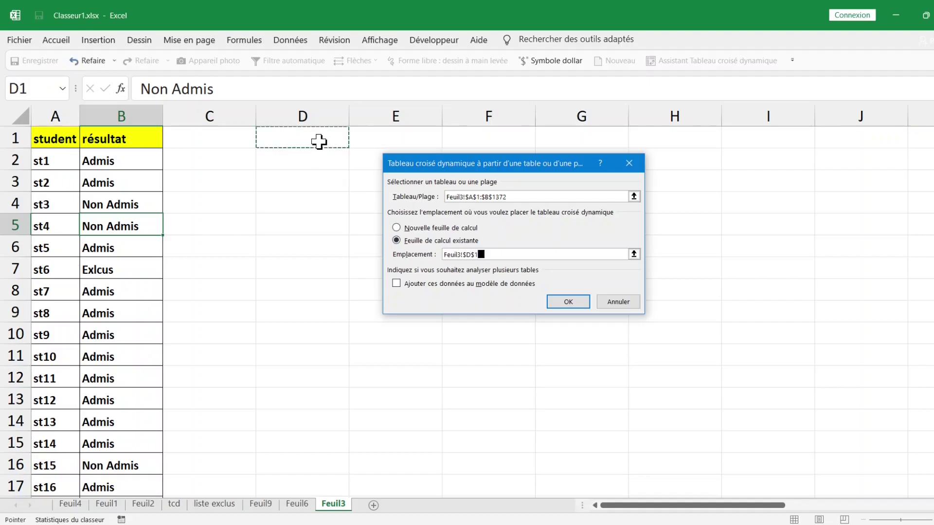
{"action": "left_click", "coordinate": [558, 302]}
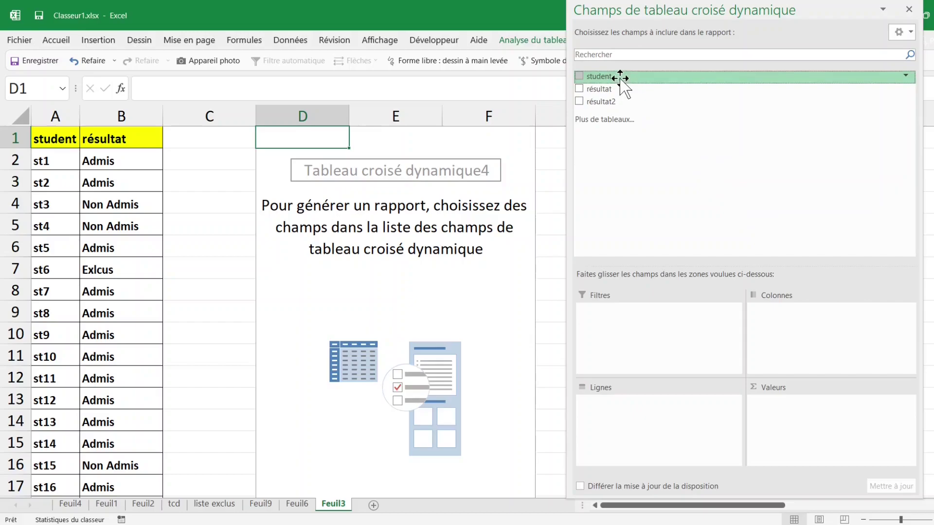
Put résultat in both the rows and the values of the new pivot table to count each result.
{"action": "left_click_drag", "start_coordinate": [608, 90], "coordinate": [611, 423]}
{"action": "left_click_drag", "start_coordinate": [611, 90], "coordinate": [794, 417]}
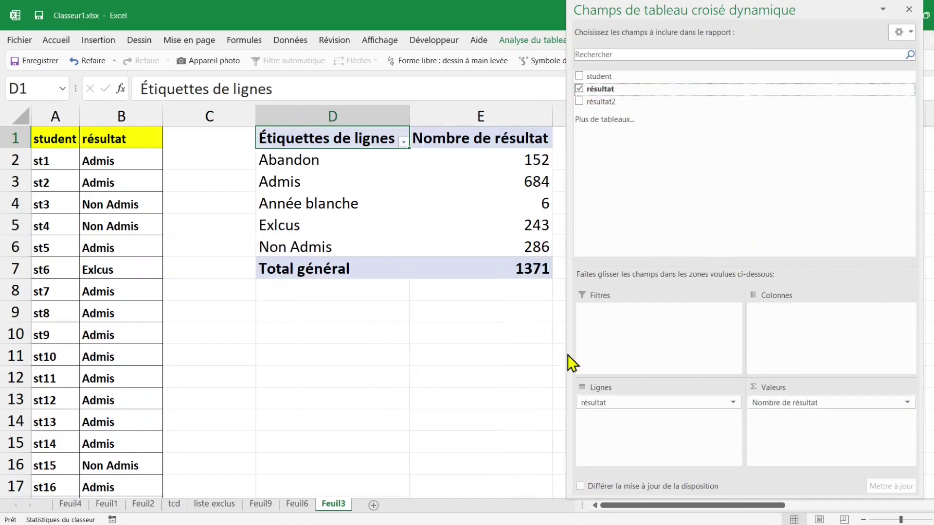
{"action": "left_click", "coordinate": [372, 306]}
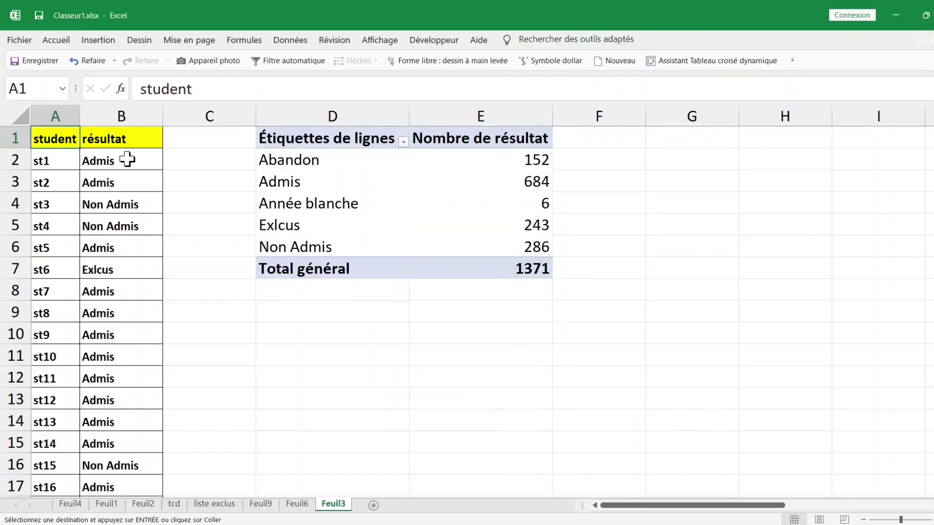
Paste the copied results over the résultat column starting at cell B2.
{"action": "left_click", "coordinate": [128, 159]}
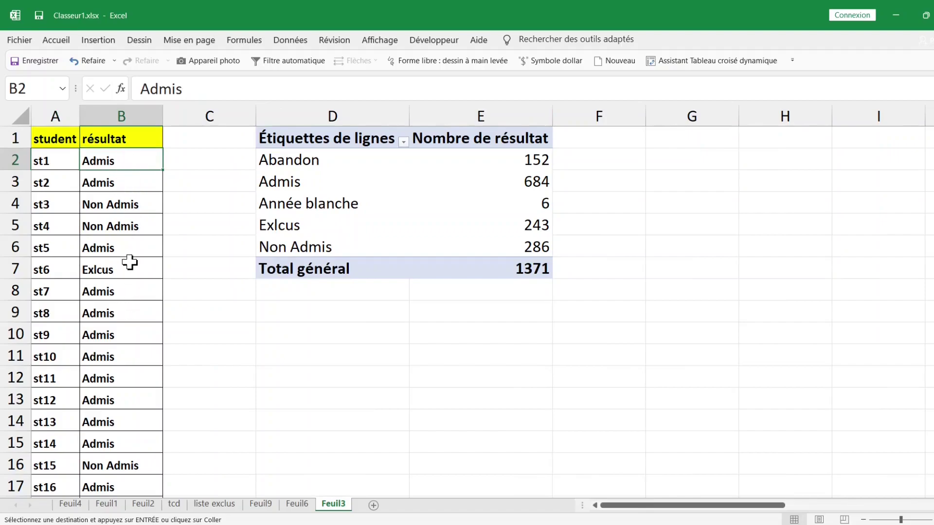
{"action": "key", "text": "ctrl+v"}
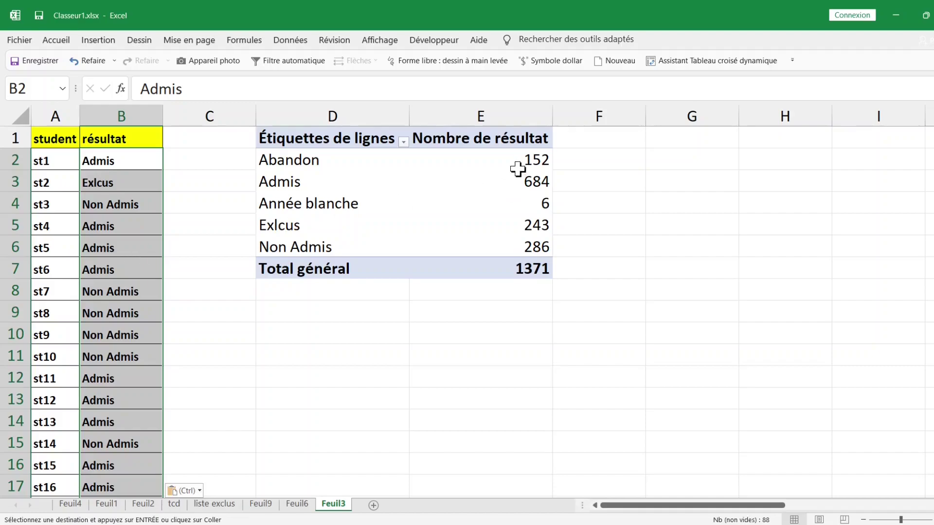
Refresh the Feuil3 pivot table with the changed results and hide its field list.
{"action": "left_click", "coordinate": [501, 197]}
{"action": "left_click", "coordinate": [346, 168]}
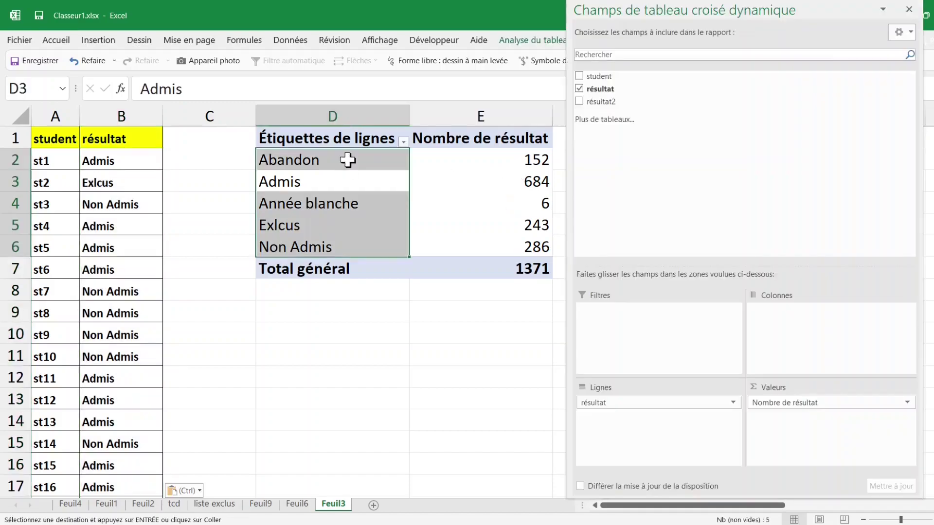
{"action": "left_click", "coordinate": [342, 157]}
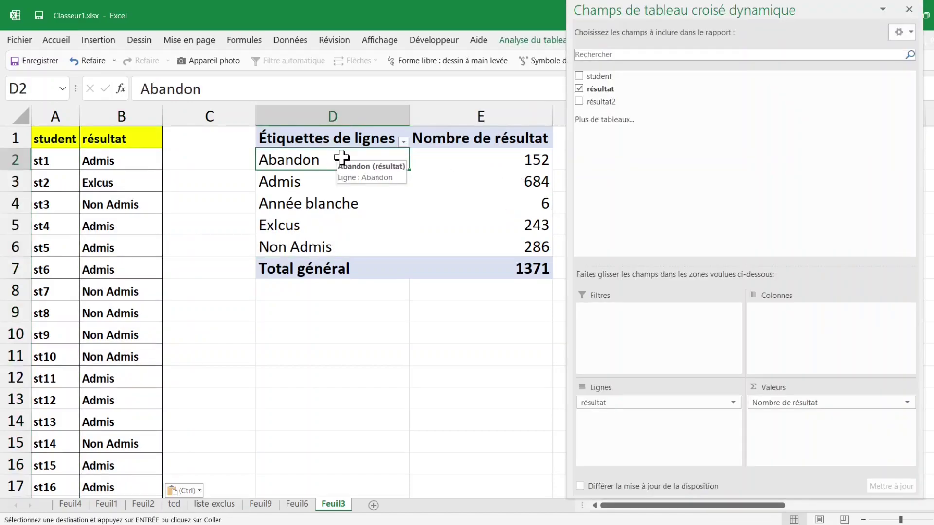
{"action": "right_click", "coordinate": [334, 159]}
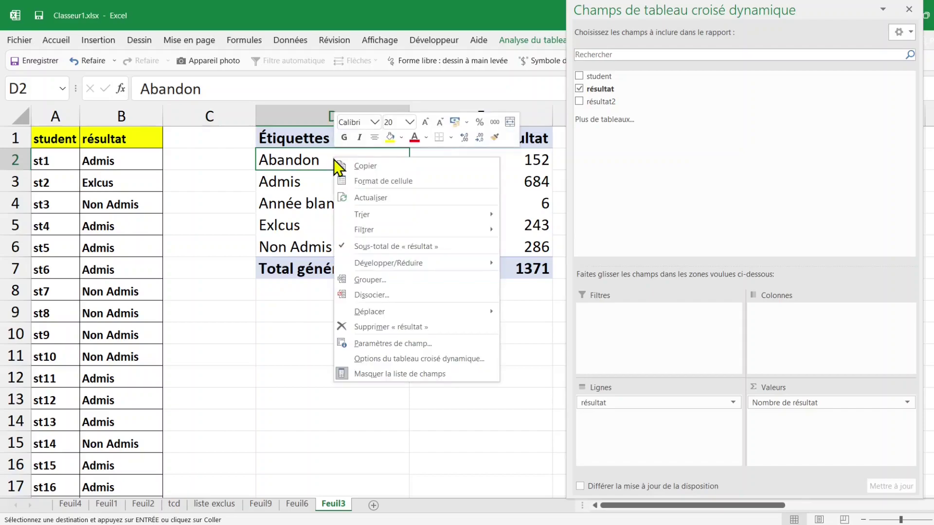
{"action": "left_click", "coordinate": [371, 199]}
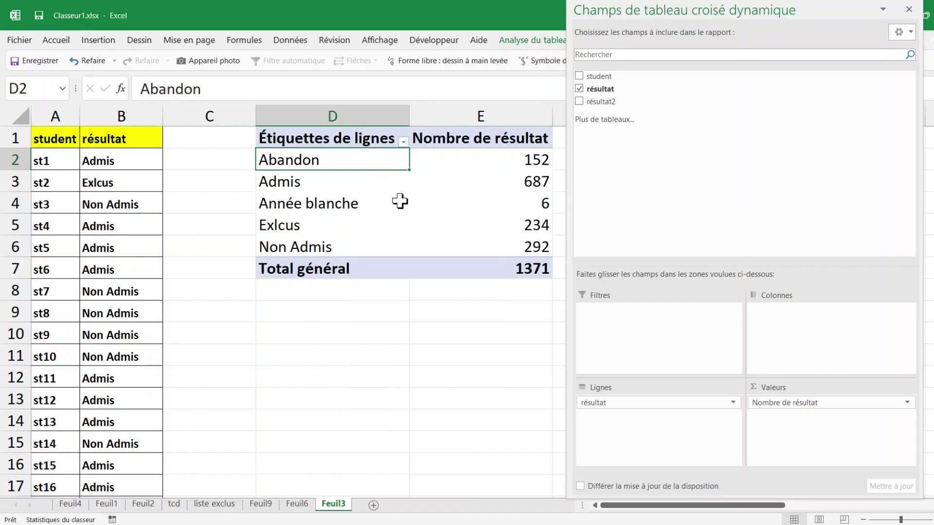
{"action": "left_click", "coordinate": [532, 180]}
{"action": "left_click", "coordinate": [523, 207]}
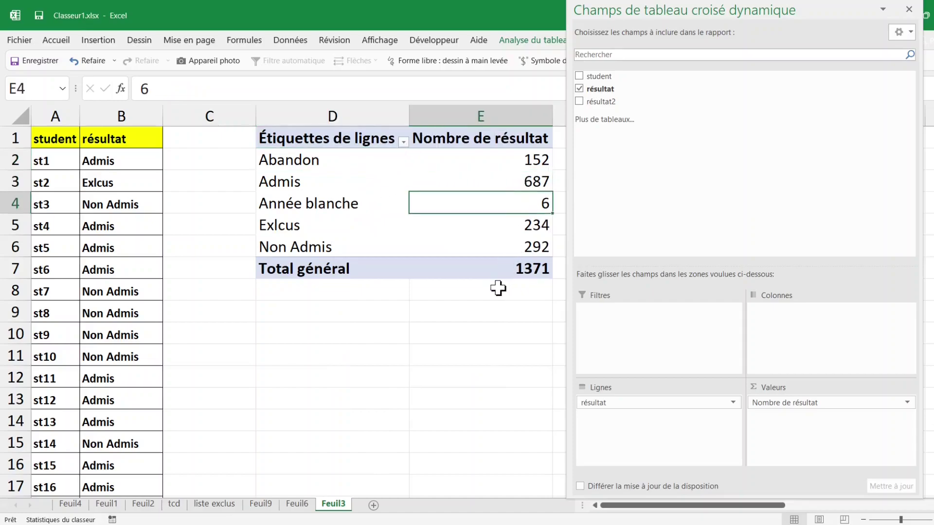
{"action": "left_click", "coordinate": [335, 232]}
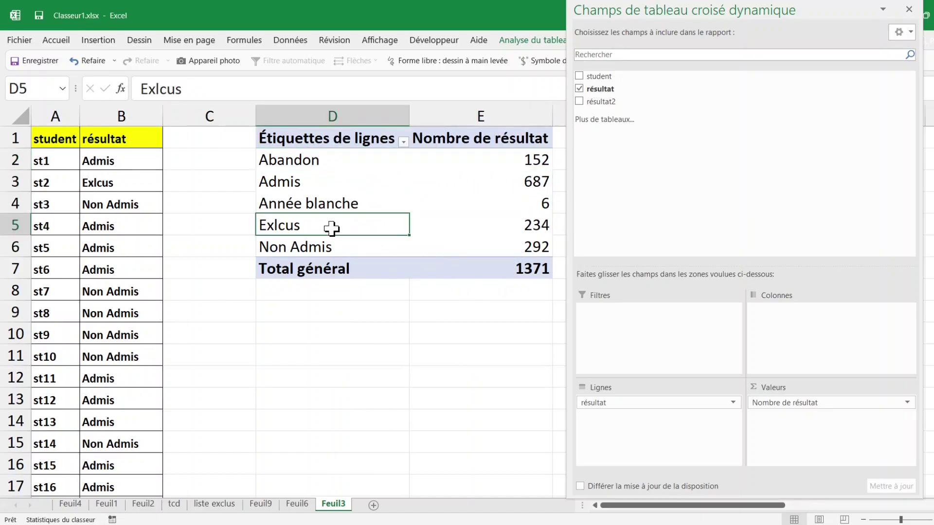
{"action": "left_click", "coordinate": [382, 183]}
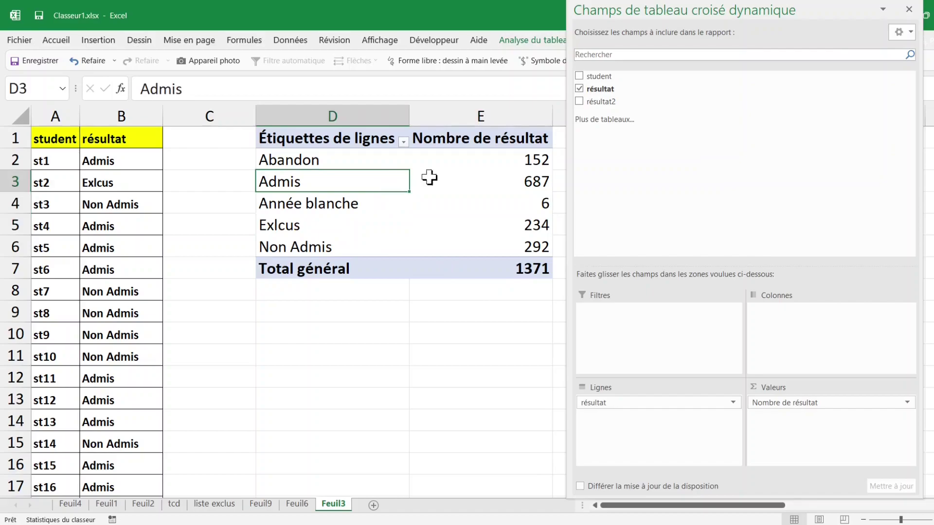
{"action": "left_click", "coordinate": [909, 8]}
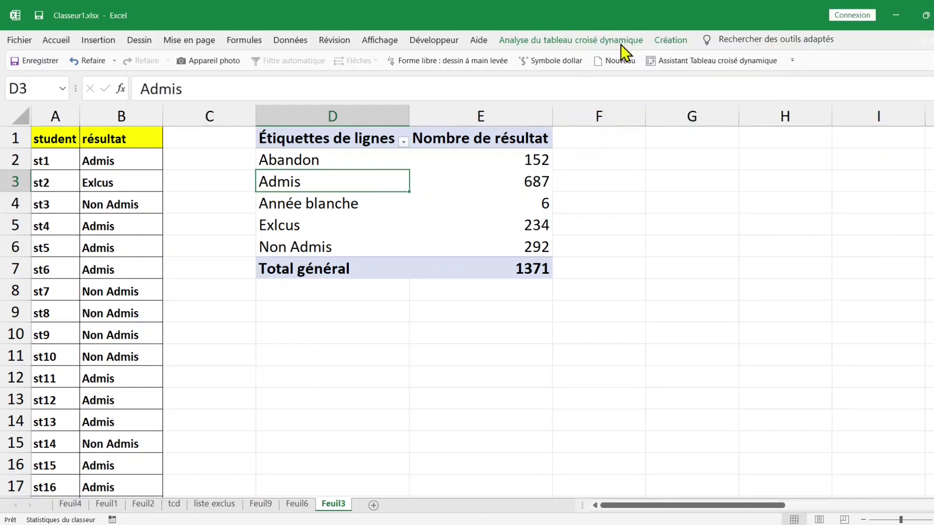
Show the Feuil3 pivot table in tabular form and switch its report layout back to compact form.
{"action": "left_click", "coordinate": [665, 41]}
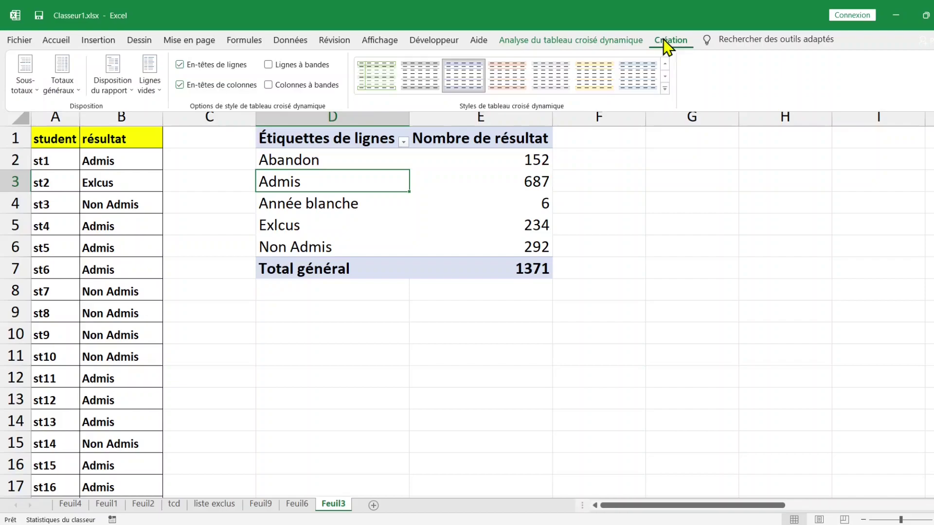
{"action": "left_click", "coordinate": [129, 90]}
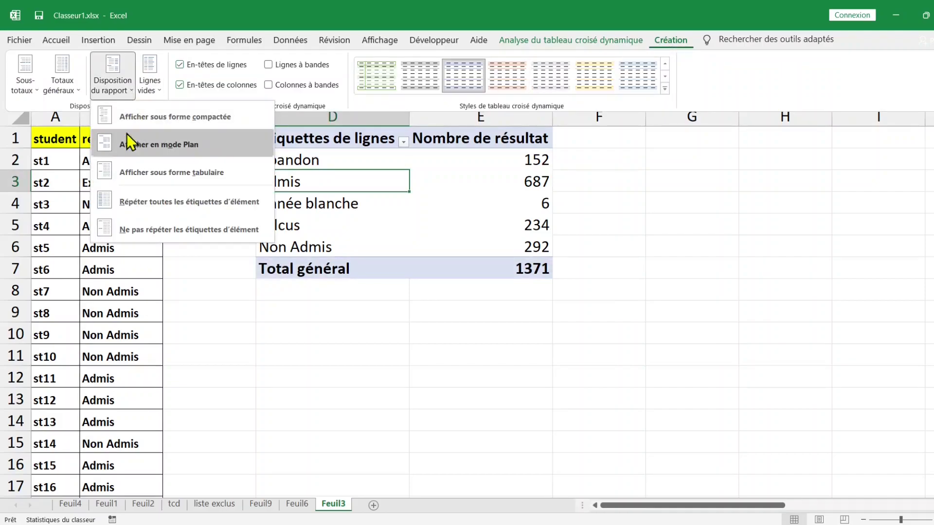
{"action": "left_click", "coordinate": [129, 172]}
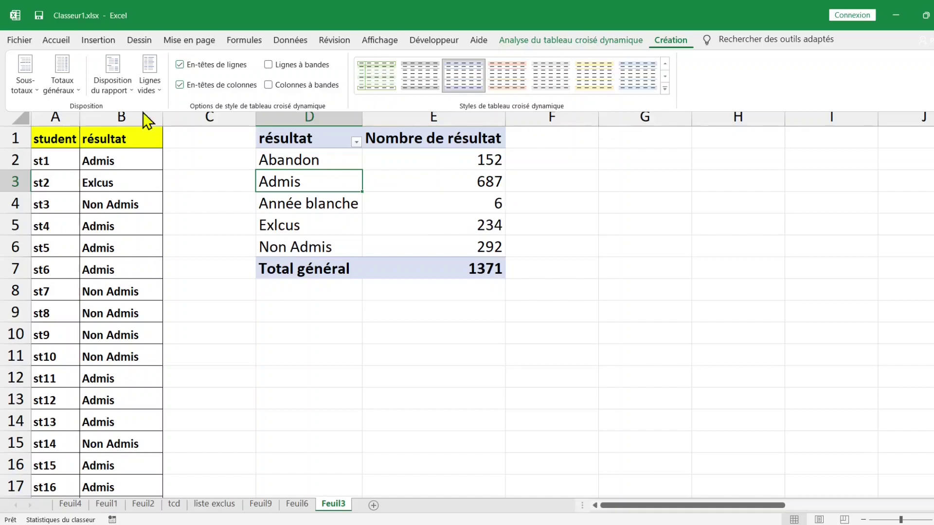
{"action": "left_click", "coordinate": [114, 86]}
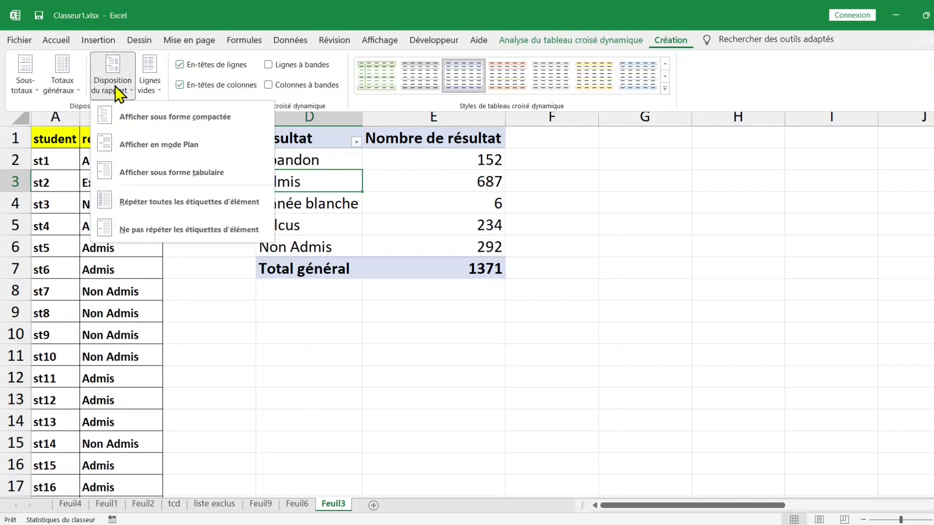
{"action": "left_click", "coordinate": [138, 119]}
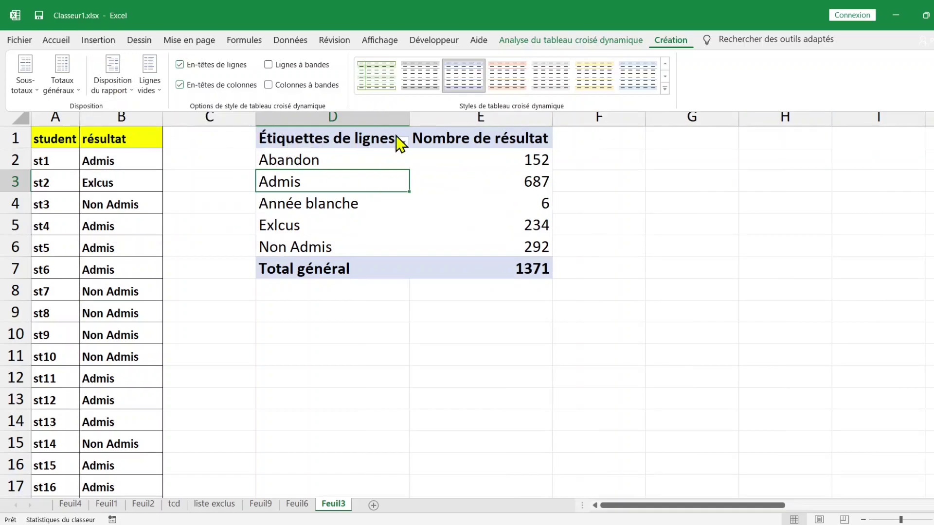
Set the report layout of the Feuil3 pivot table to outline form (mode Plan).
{"action": "left_click", "coordinate": [116, 91]}
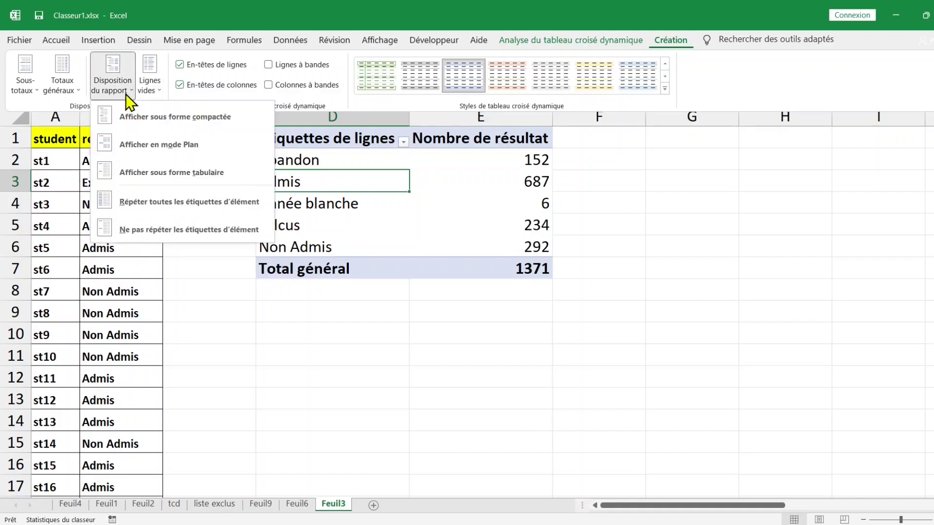
{"action": "left_click", "coordinate": [162, 147]}
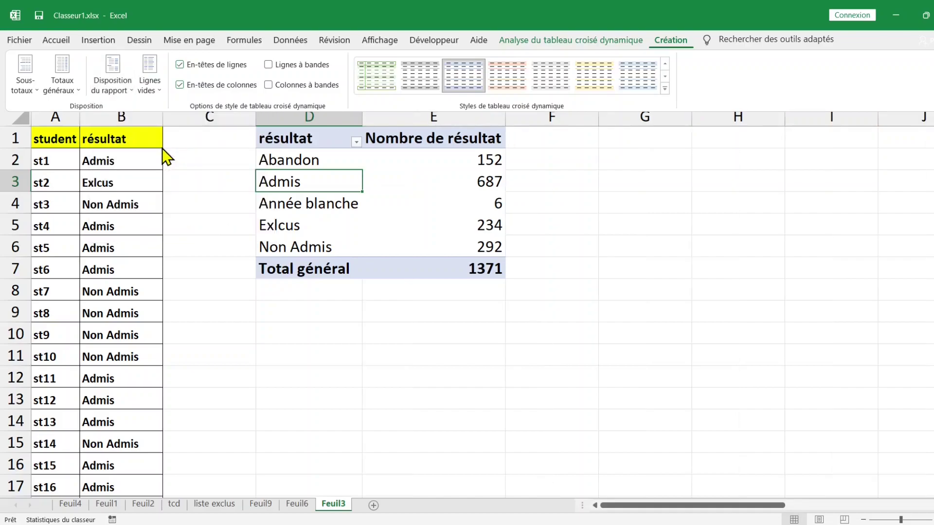
Set the report layout of the Feuil3 pivot table to tabular form (forme tabulaire).
{"action": "left_click", "coordinate": [124, 98]}
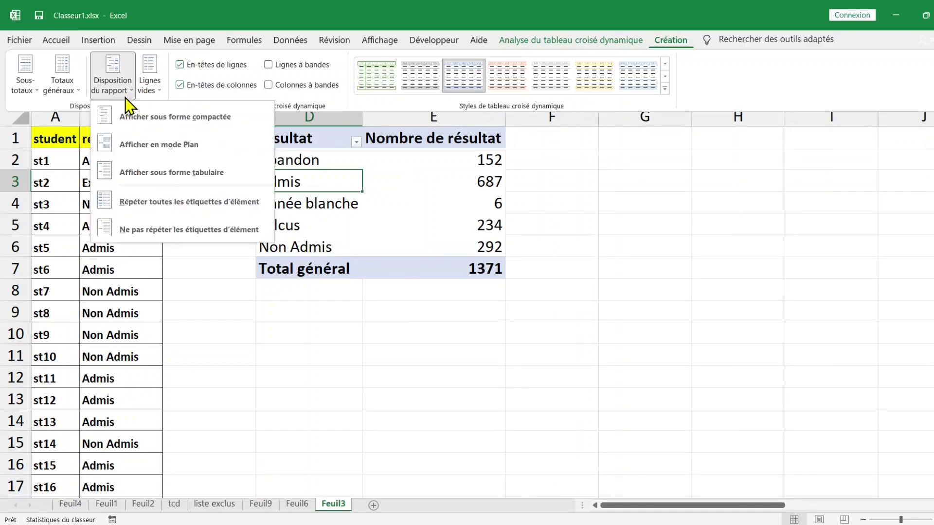
{"action": "left_click", "coordinate": [134, 171]}
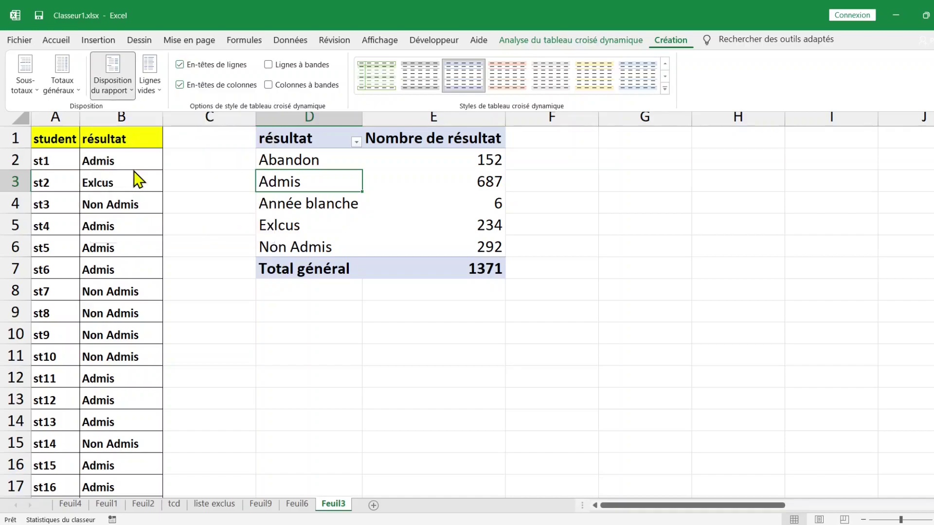
{"action": "left_click", "coordinate": [399, 177]}
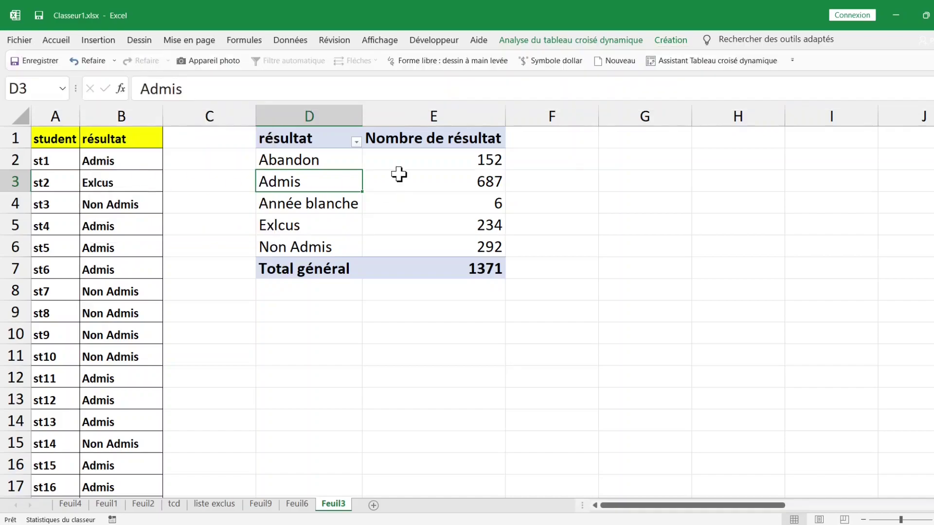
{"action": "left_click", "coordinate": [415, 175]}
{"action": "left_click", "coordinate": [412, 157]}
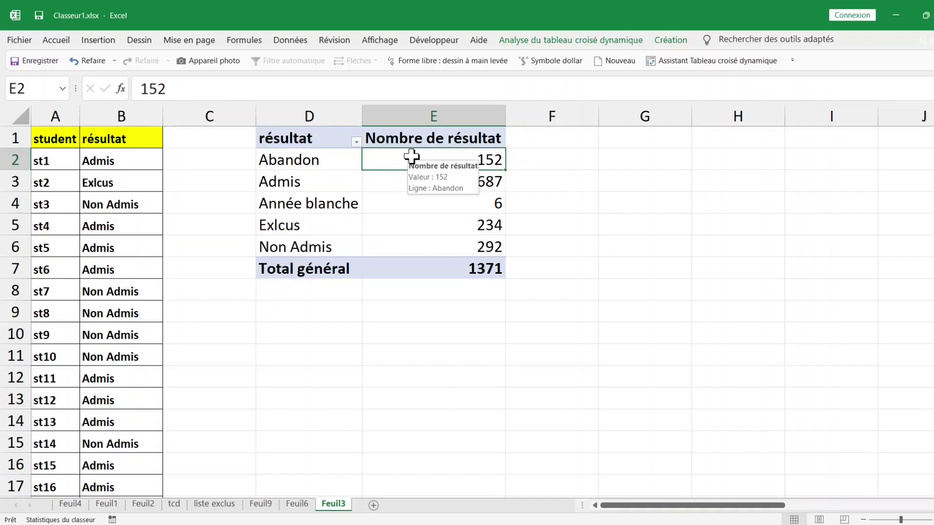
Extract the student records behind the Exlcus count to a new sheet and return to Feuil3 after checking Feuil6.
{"action": "left_click", "coordinate": [448, 217]}
{"action": "double_click", "coordinate": [420, 225]}
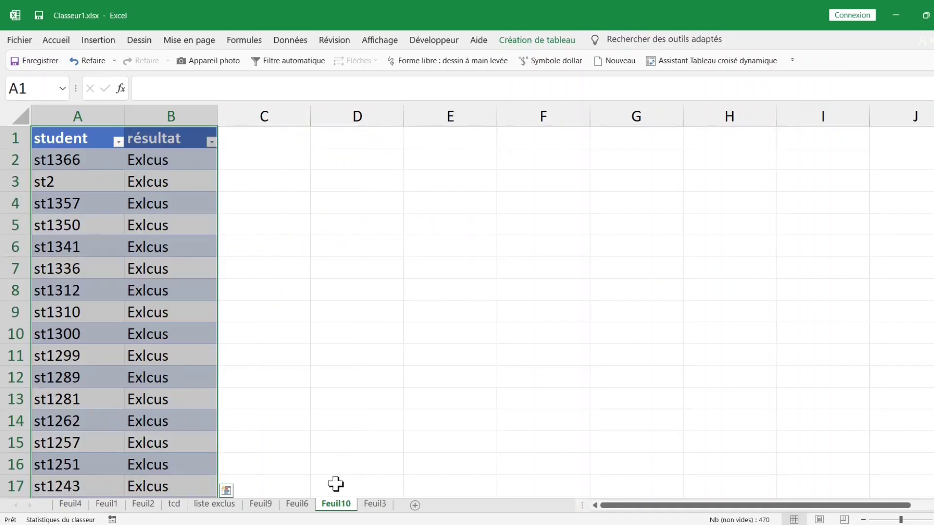
{"action": "left_click", "coordinate": [302, 508]}
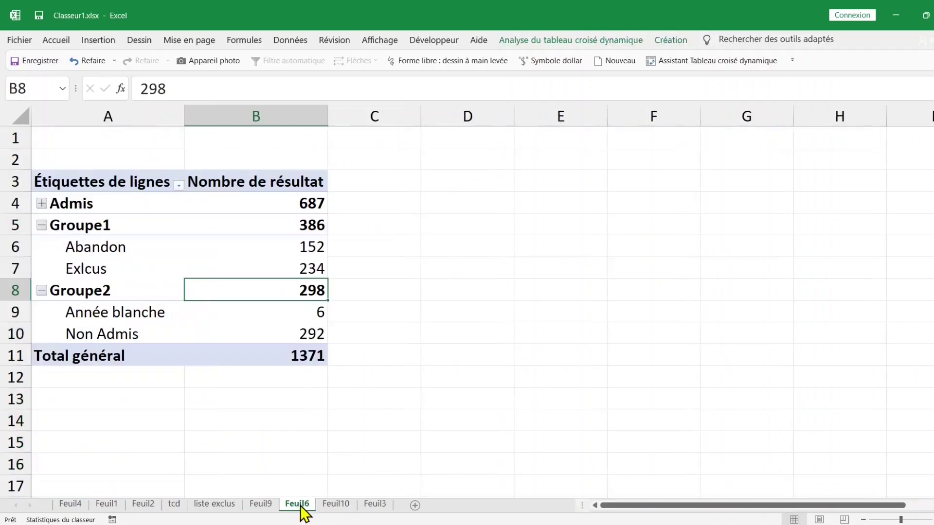
{"action": "left_click", "coordinate": [376, 505]}
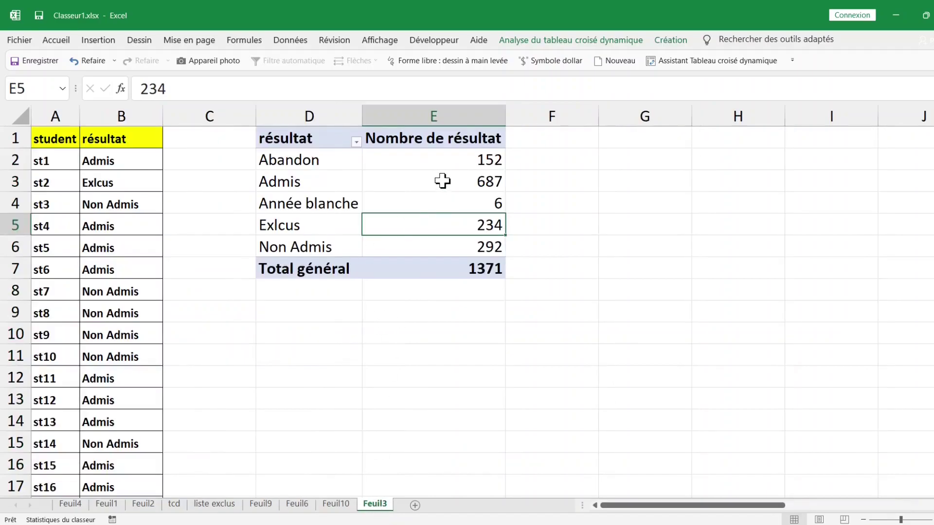
Apply the medium (Moyen) pivot table style with black header and total rows and a light green body to the Feuil3 pivot table.
{"action": "left_click", "coordinate": [286, 151]}
{"action": "key", "text": "Return"}
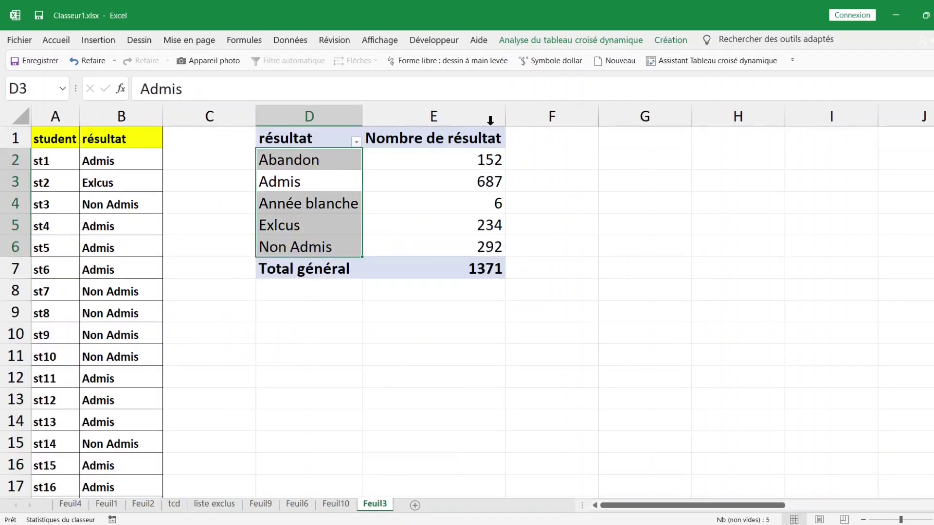
{"action": "left_click", "coordinate": [674, 39]}
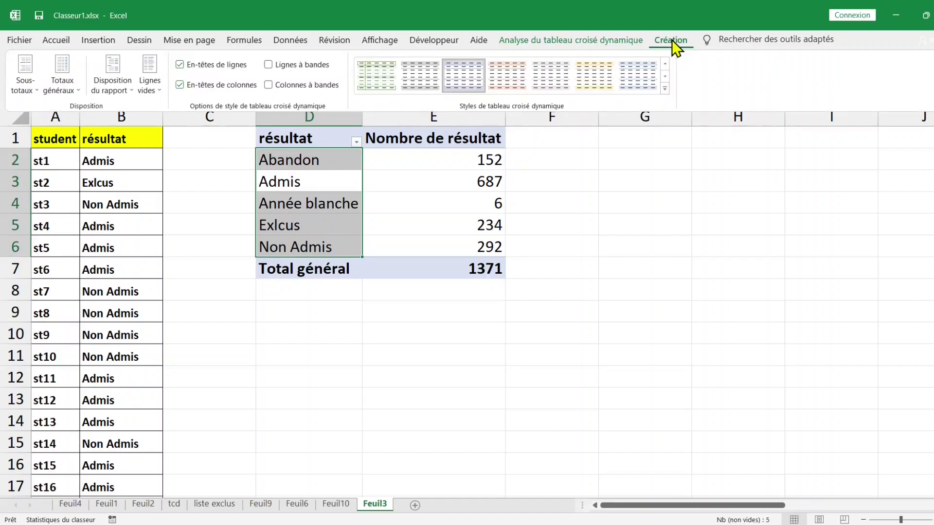
{"action": "left_click", "coordinate": [665, 89]}
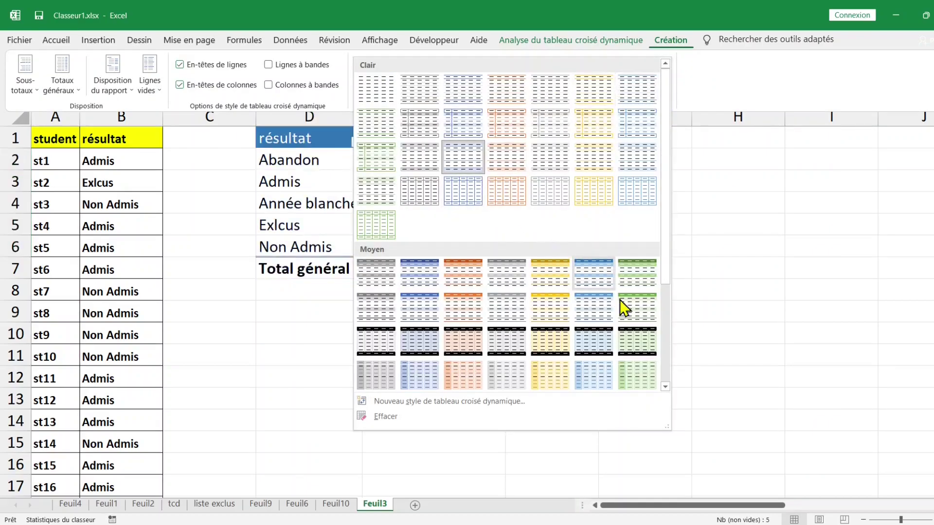
{"action": "left_click", "coordinate": [635, 337]}
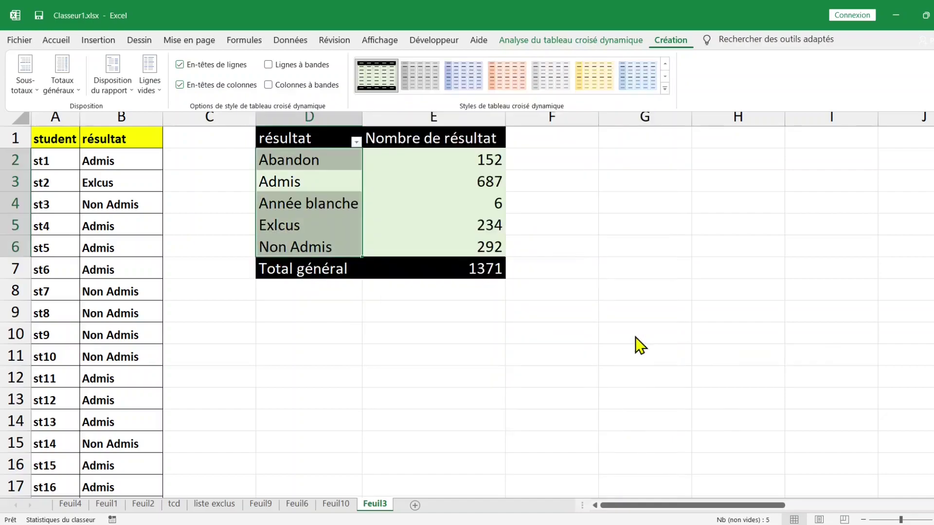
{"action": "left_click", "coordinate": [635, 337]}
{"action": "left_click", "coordinate": [444, 216]}
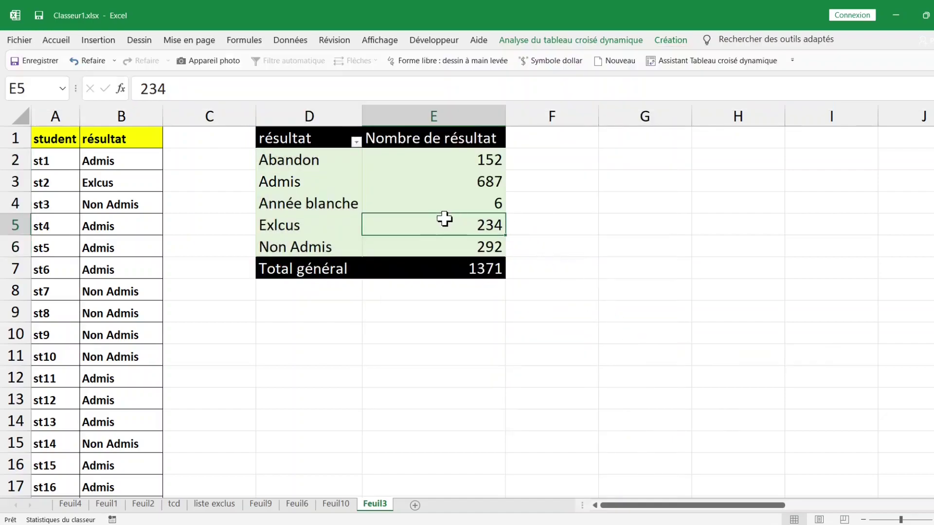
Show the Feuil3 pivot table's field list and move the résultat field from Lignes to Colonnes.
{"action": "left_click", "coordinate": [303, 189]}
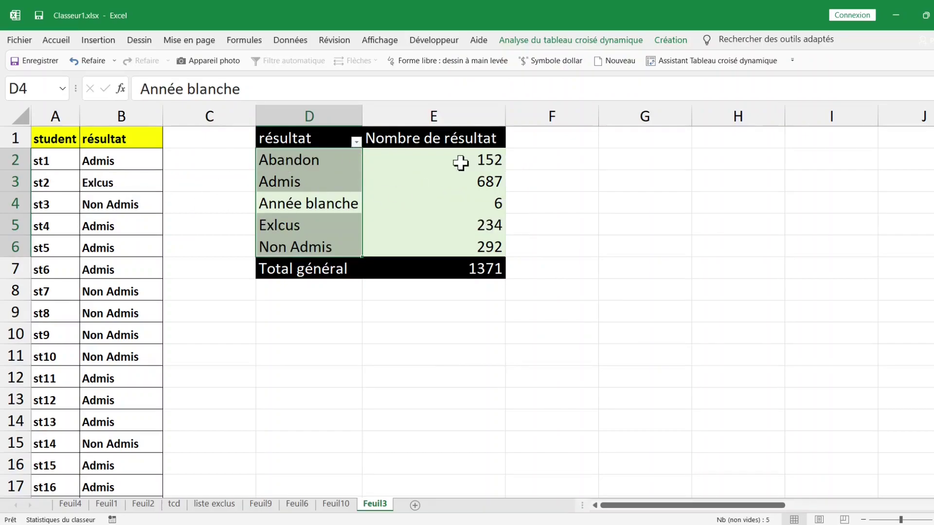
{"action": "mouse_move", "coordinate": [460, 162]}
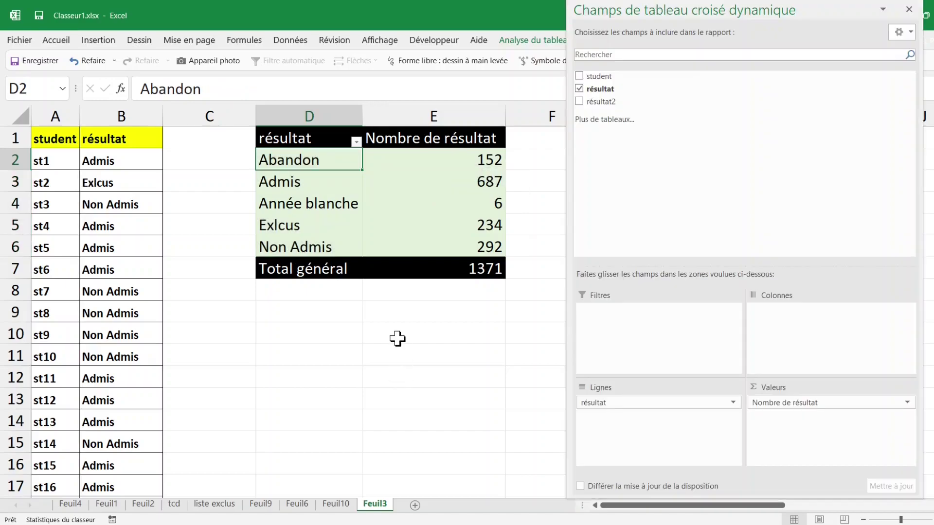
{"action": "left_click_drag", "start_coordinate": [614, 404], "coordinate": [788, 340]}
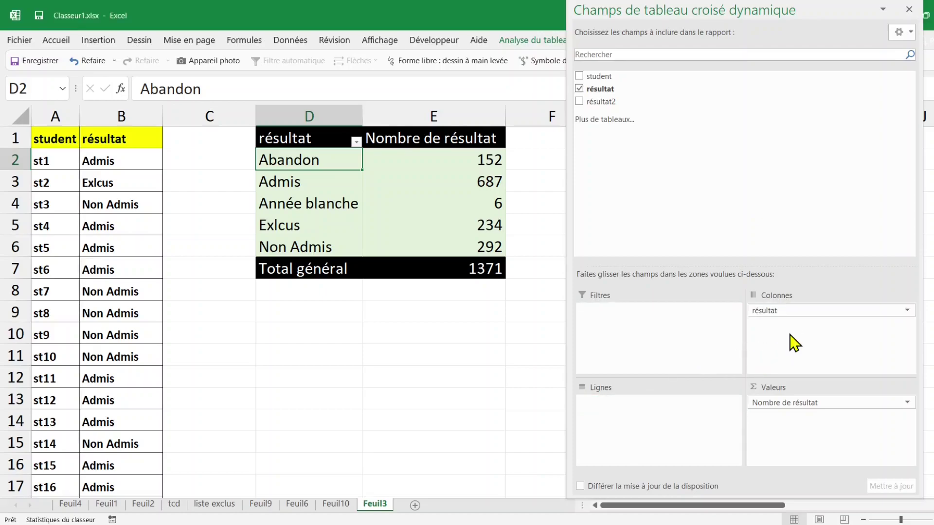
{"action": "left_click", "coordinate": [358, 282]}
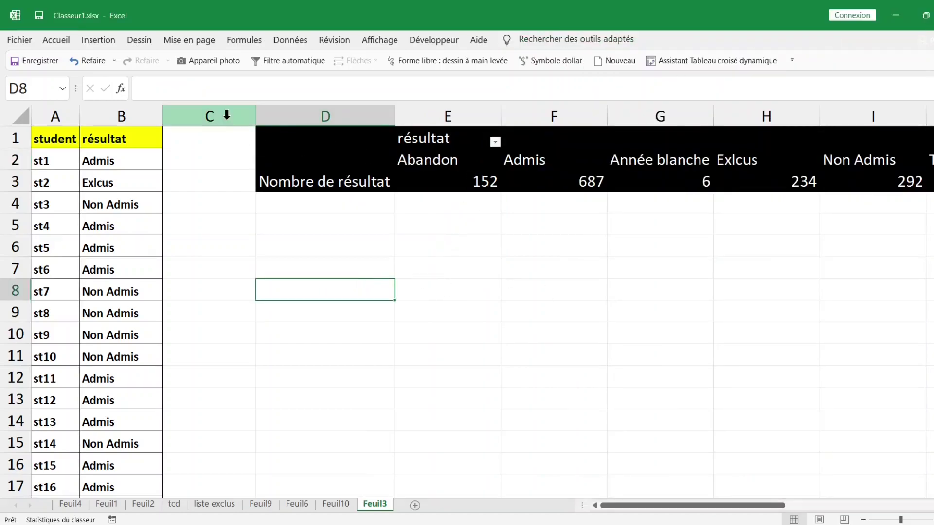
Select the result categories and their counts, including Total général, in the range E2:J3.
{"action": "left_click", "coordinate": [448, 246]}
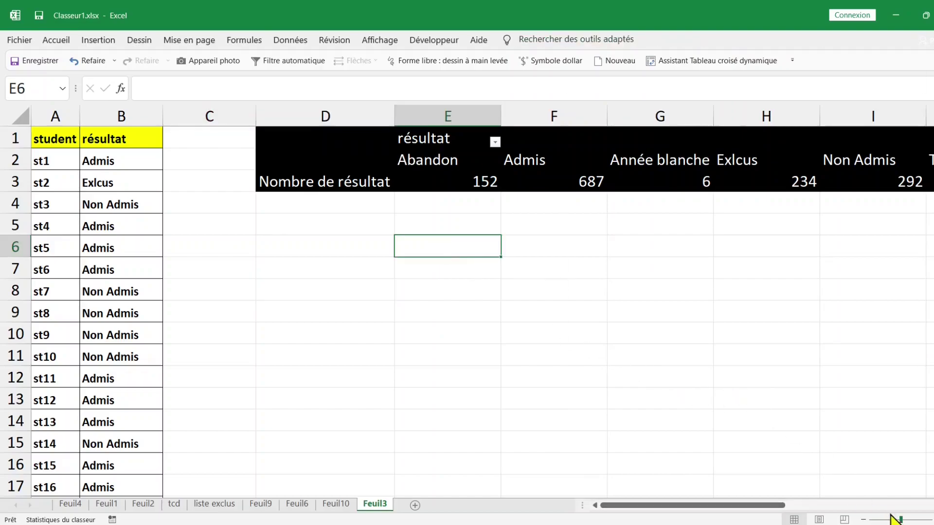
{"action": "left_click", "coordinate": [864, 520]}
{"action": "left_click", "coordinate": [864, 520]}
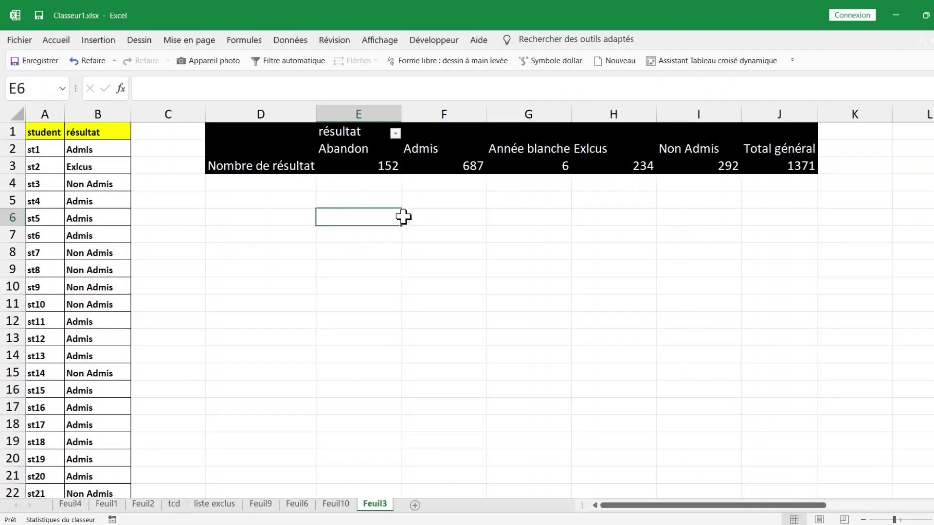
{"action": "left_click", "coordinate": [342, 147]}
{"action": "left_click_drag", "start_coordinate": [342, 147], "coordinate": [780, 158]}
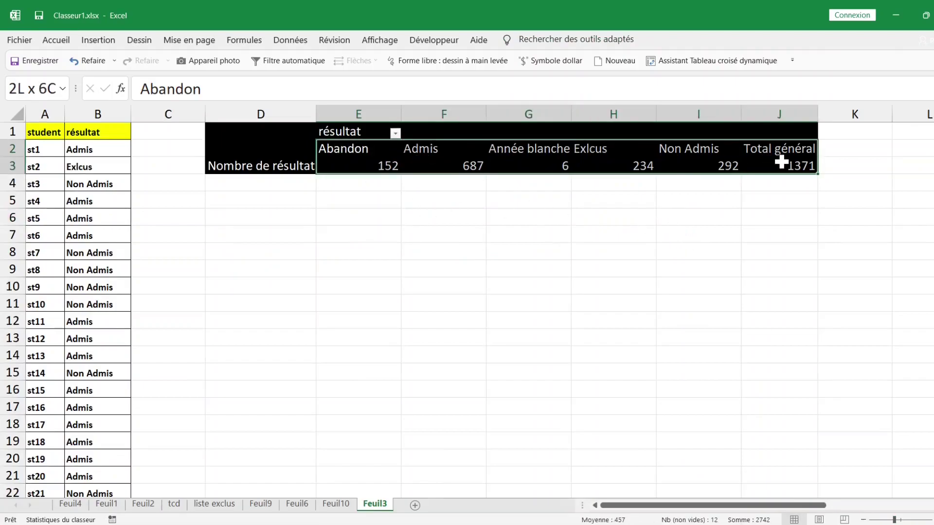